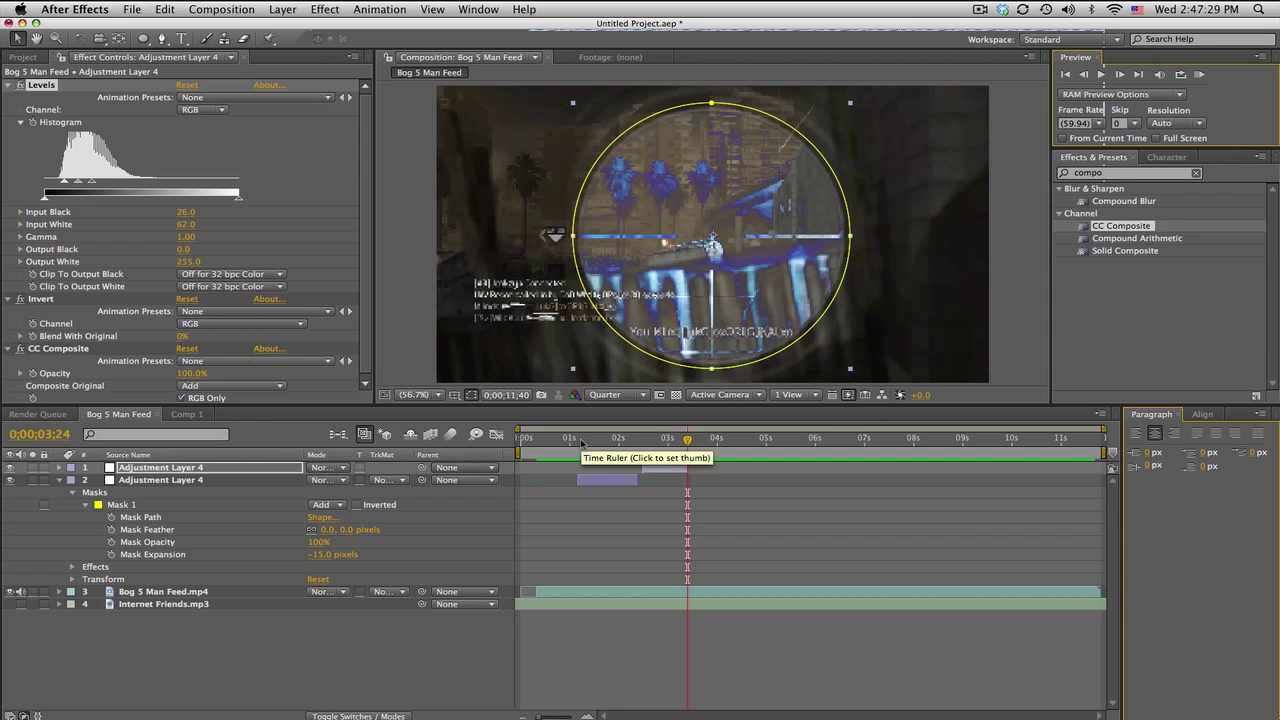
Play back the Bog 5 Man Feed composition and scrub through its existing inverted-scope effect between about one and four and a half seconds.
left_click(568, 440)
left_click_drag(568, 442, 569, 442)
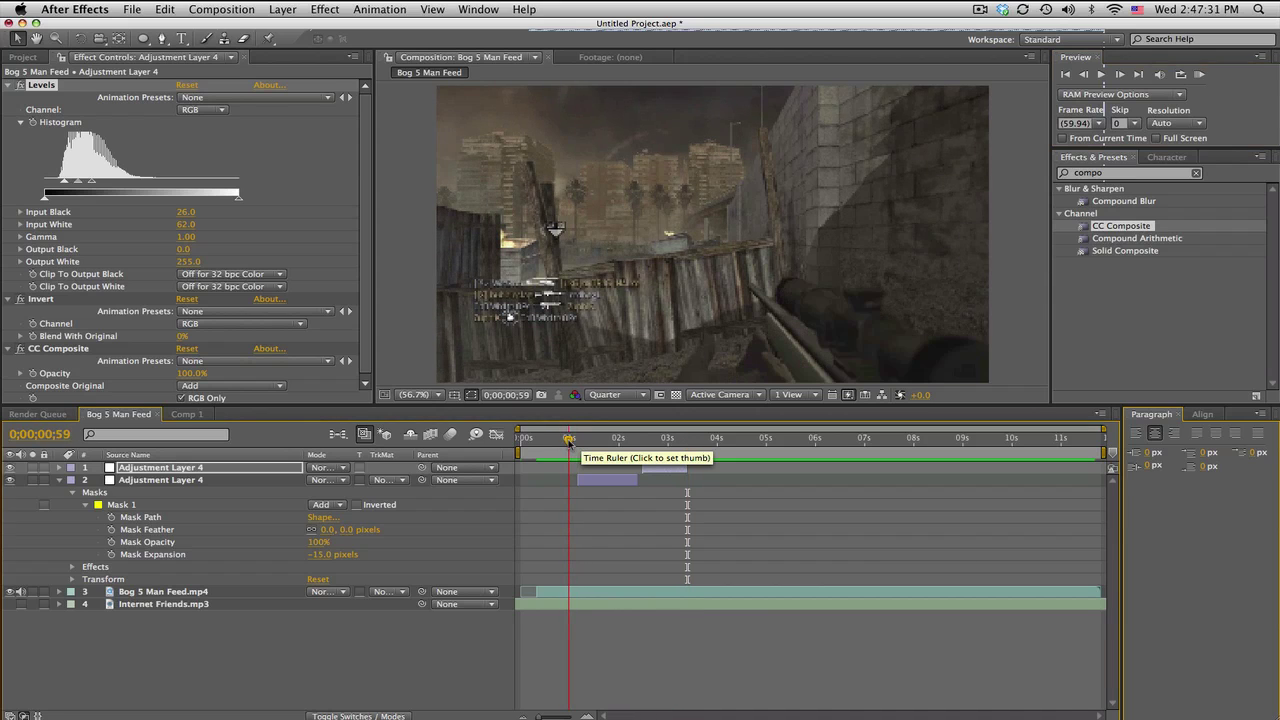
left_click(1201, 74)
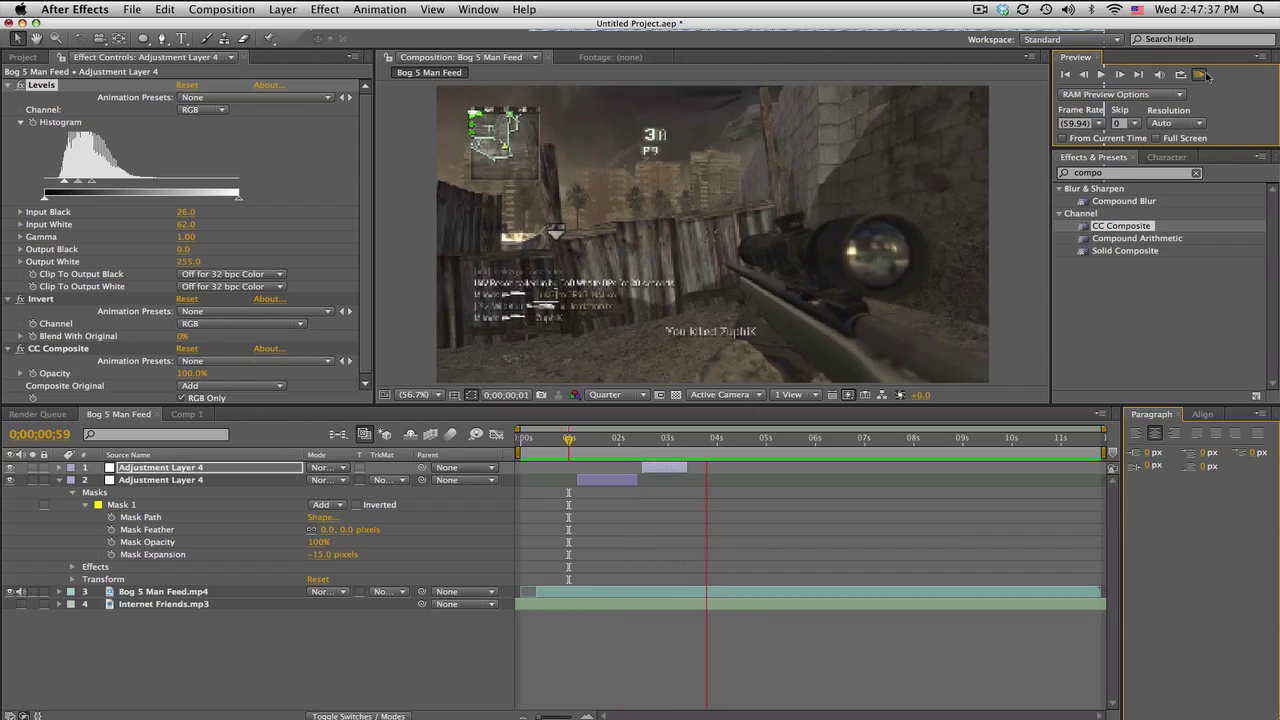
left_click(1206, 76)
left_click_drag(569, 443, 592, 443)
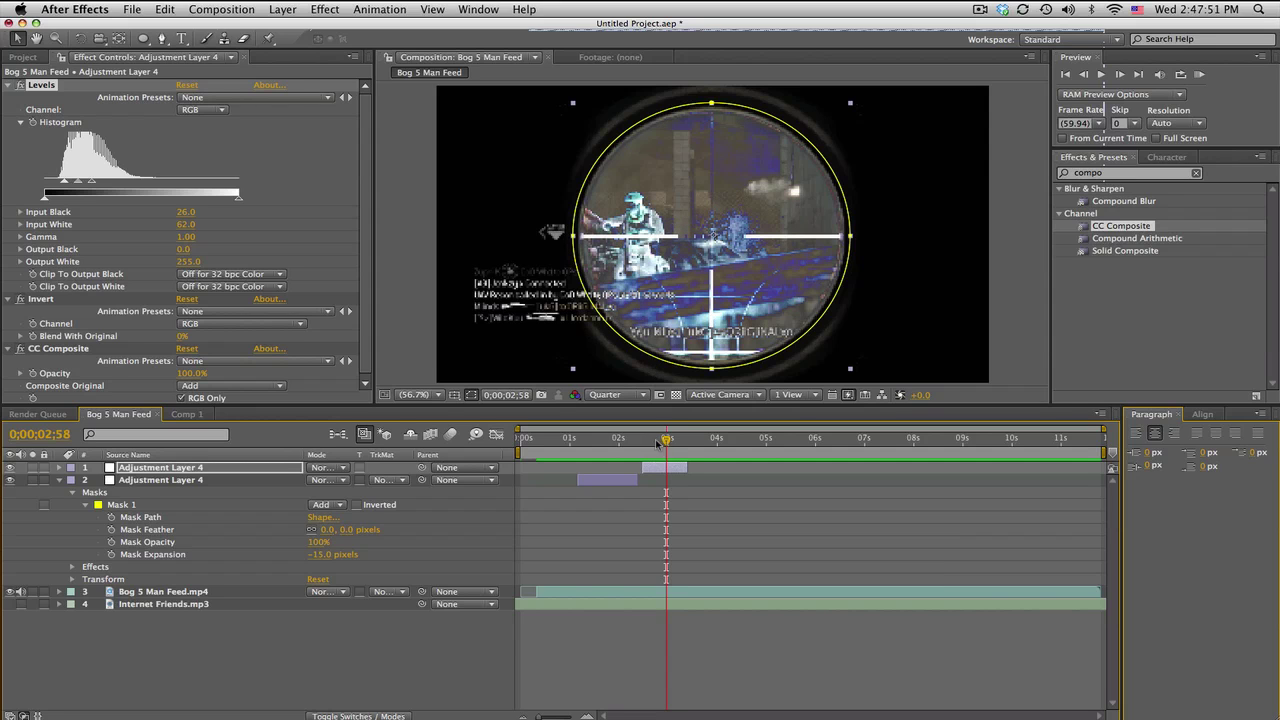
left_click_drag(655, 443, 737, 430)
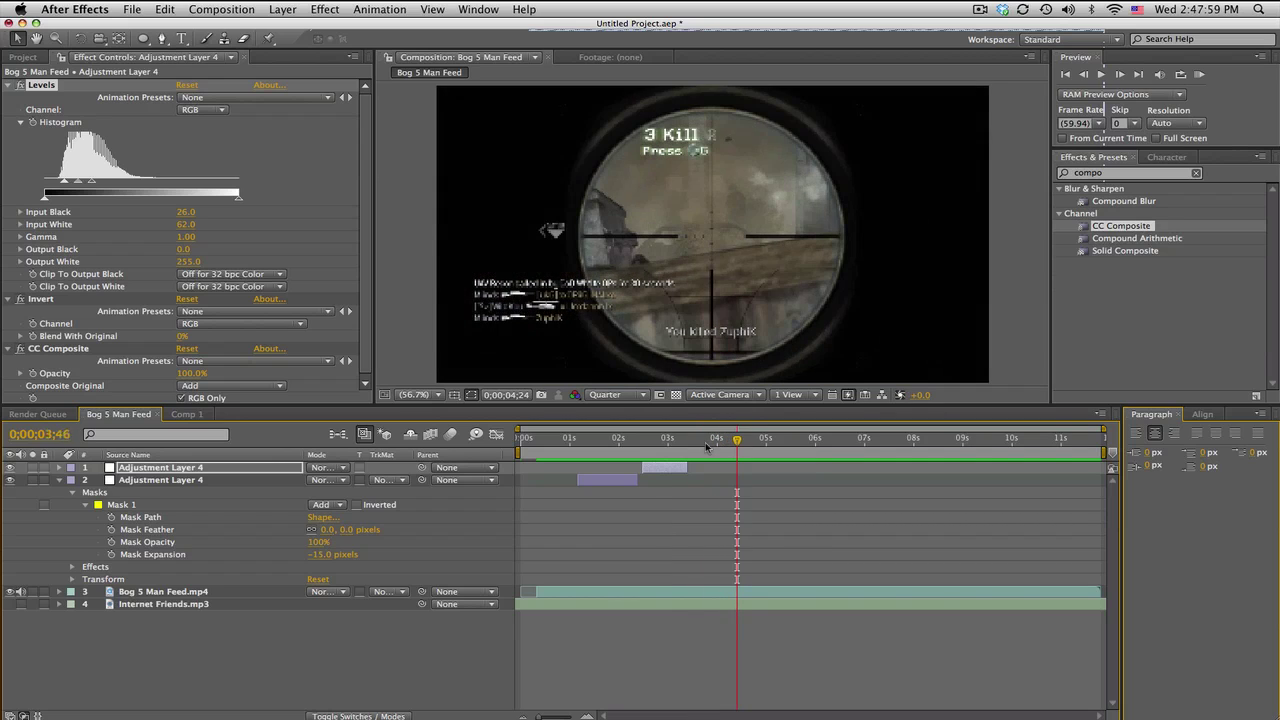
mouse_move(706, 447)
left_mouse_down()
mouse_move(738, 442)
mouse_move(672, 444)
mouse_move(690, 444)
left_mouse_up()
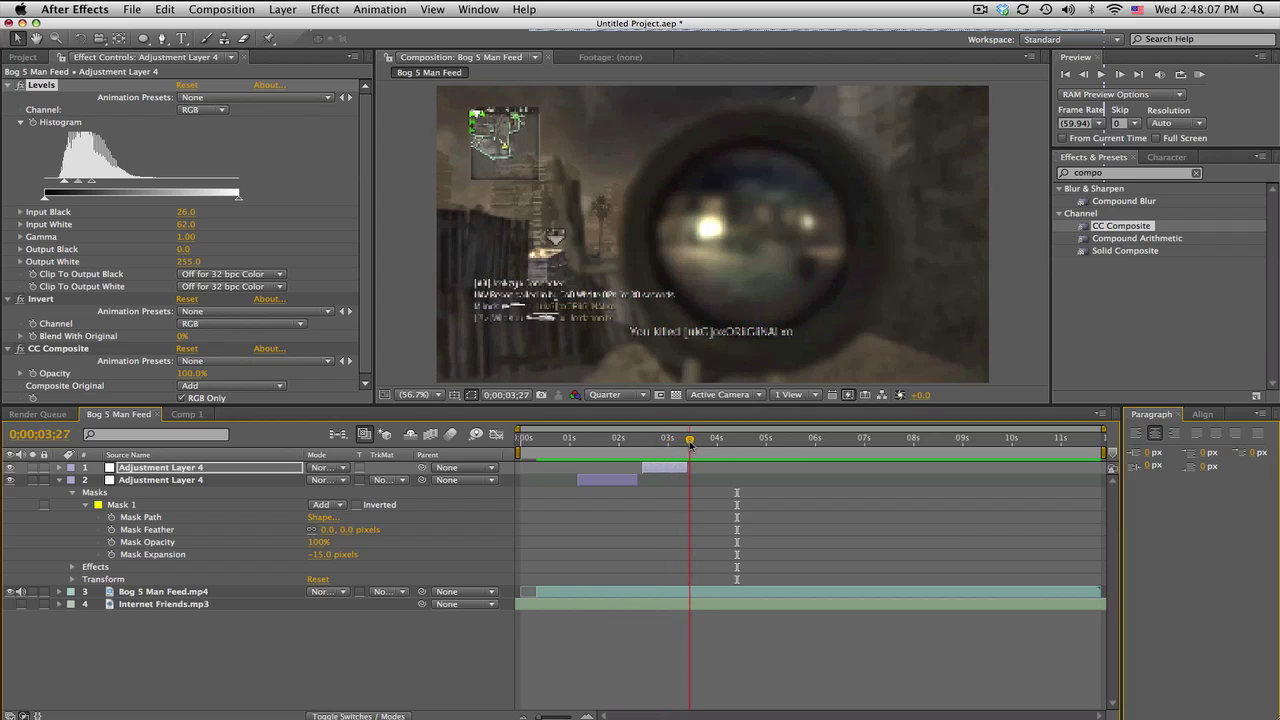
Delete both existing adjustment layers from the Bog 5 Man Feed composition.
left_click(169, 484, "shift")
key("Delete")
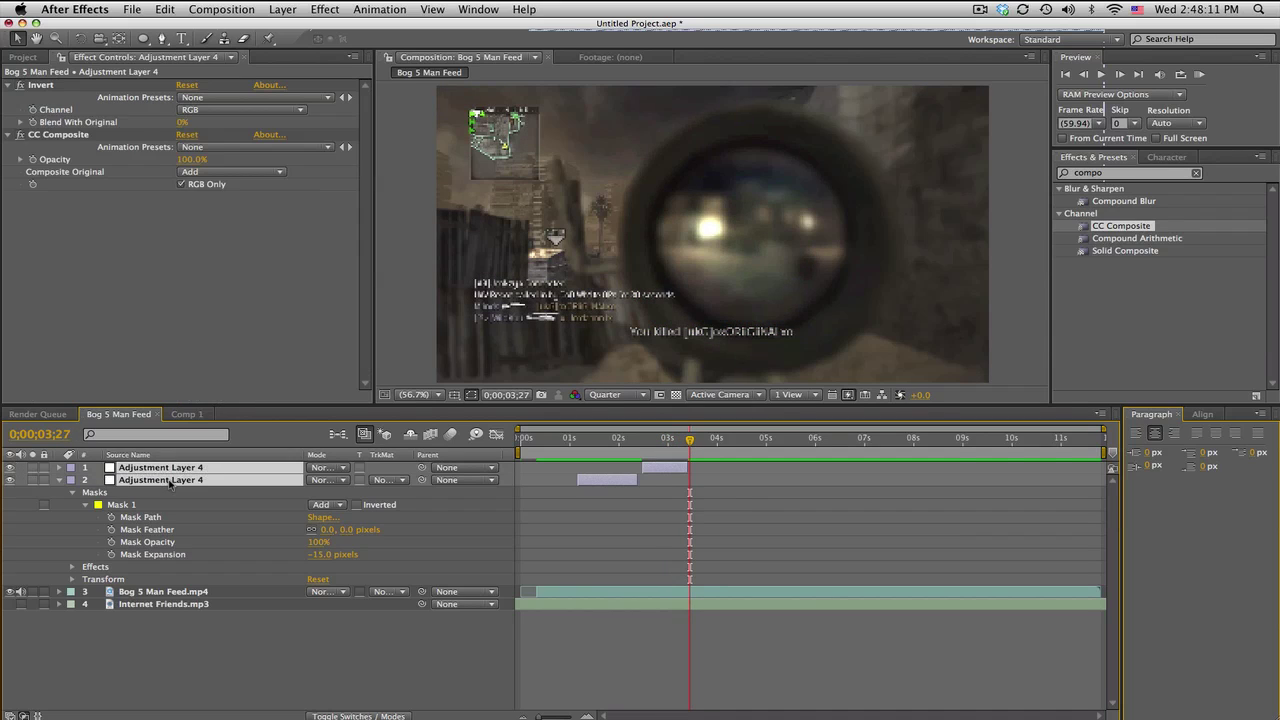
key("Delete")
Add a new adjustment layer and trim its start to 0;00;01;10, where the player is looking through the scope.
left_click(282, 9)
mouse_move(290, 28)
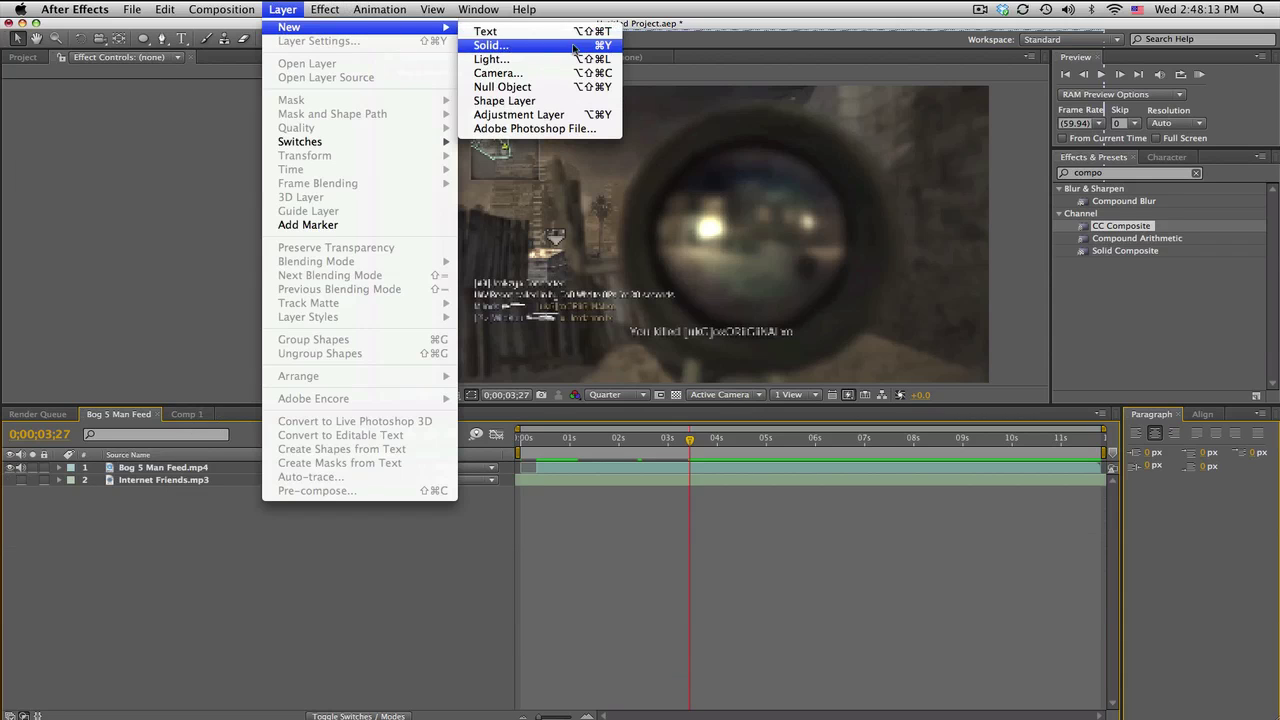
left_click(488, 106)
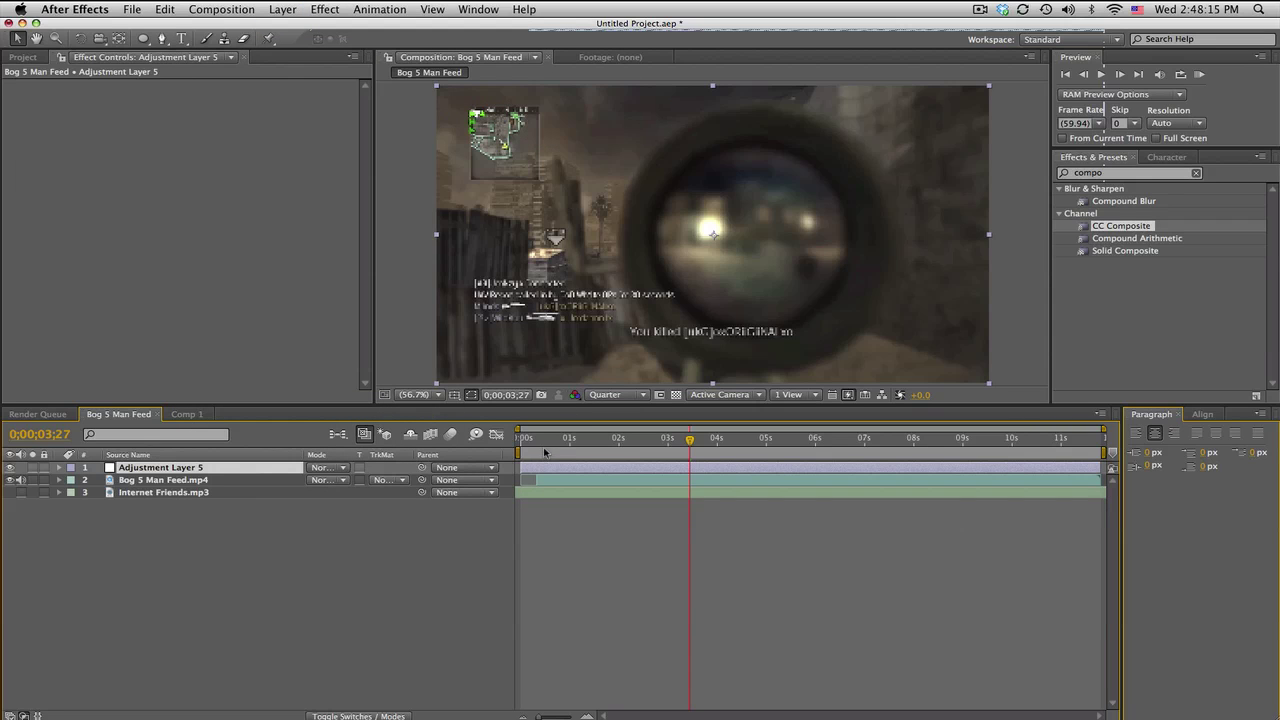
left_click_drag(545, 446, 578, 444)
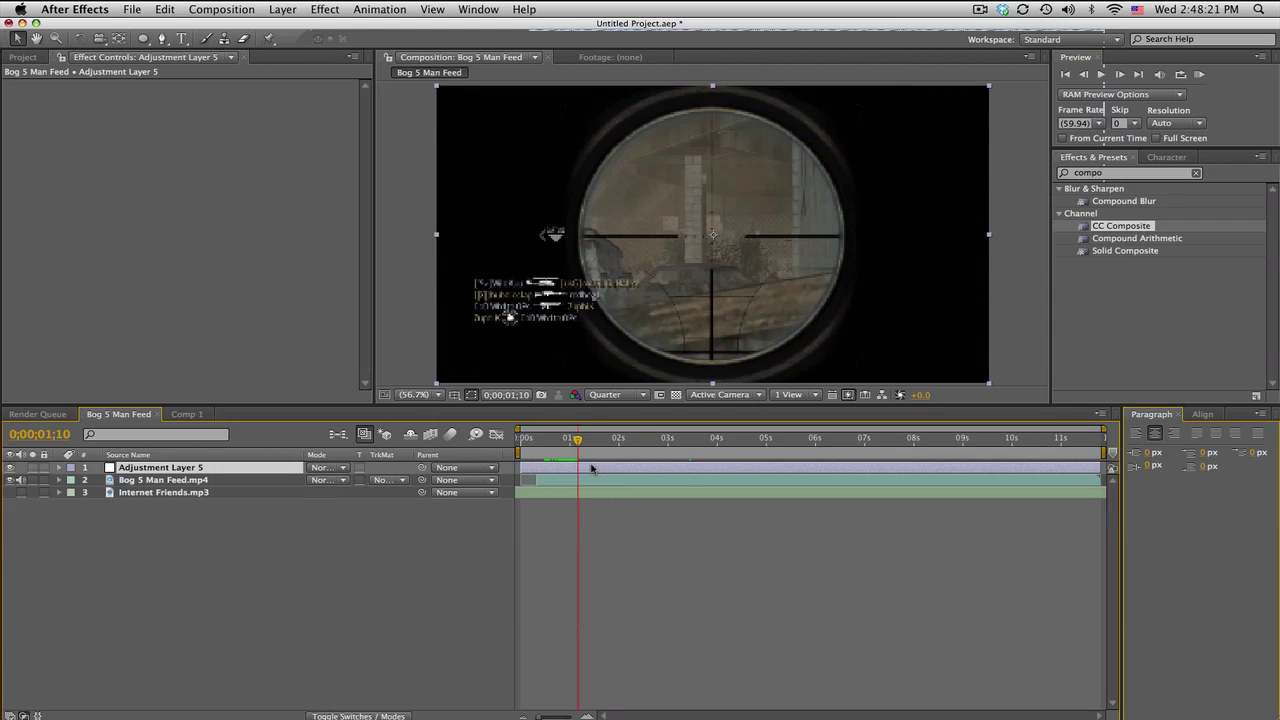
key("alt+bracketleft")
Draw a centred circular mask on the adjustment layer with the Ellipse Tool, matching the inner edge of the sniper scope.
mouse_move(581, 440)
left_mouse_down()
mouse_move(622, 440)
mouse_move(602, 440)
left_mouse_up()
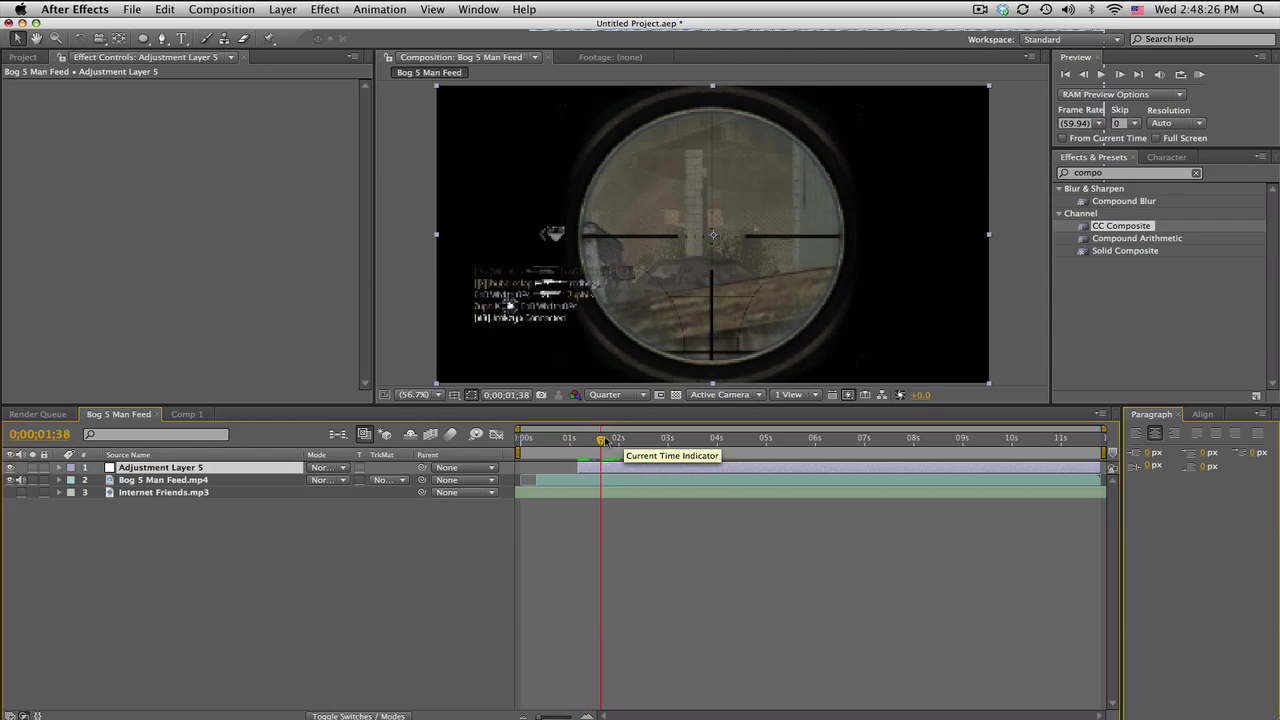
left_click(144, 38)
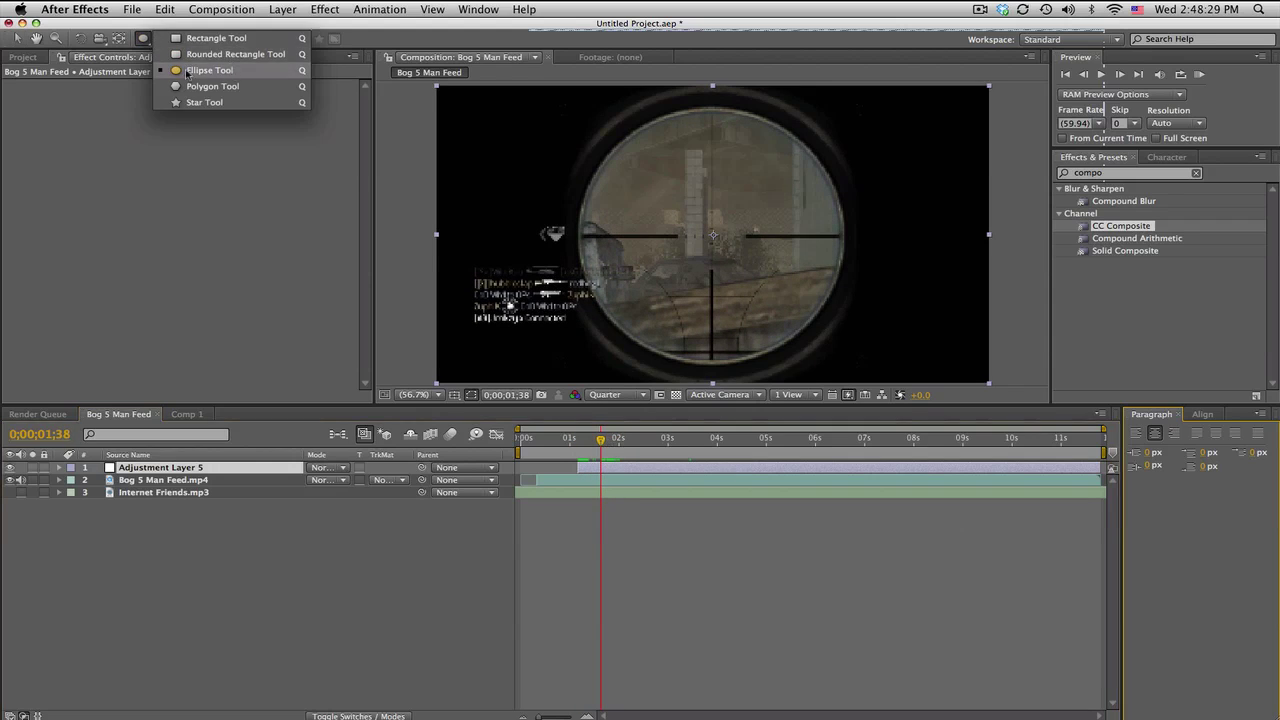
left_click(202, 71)
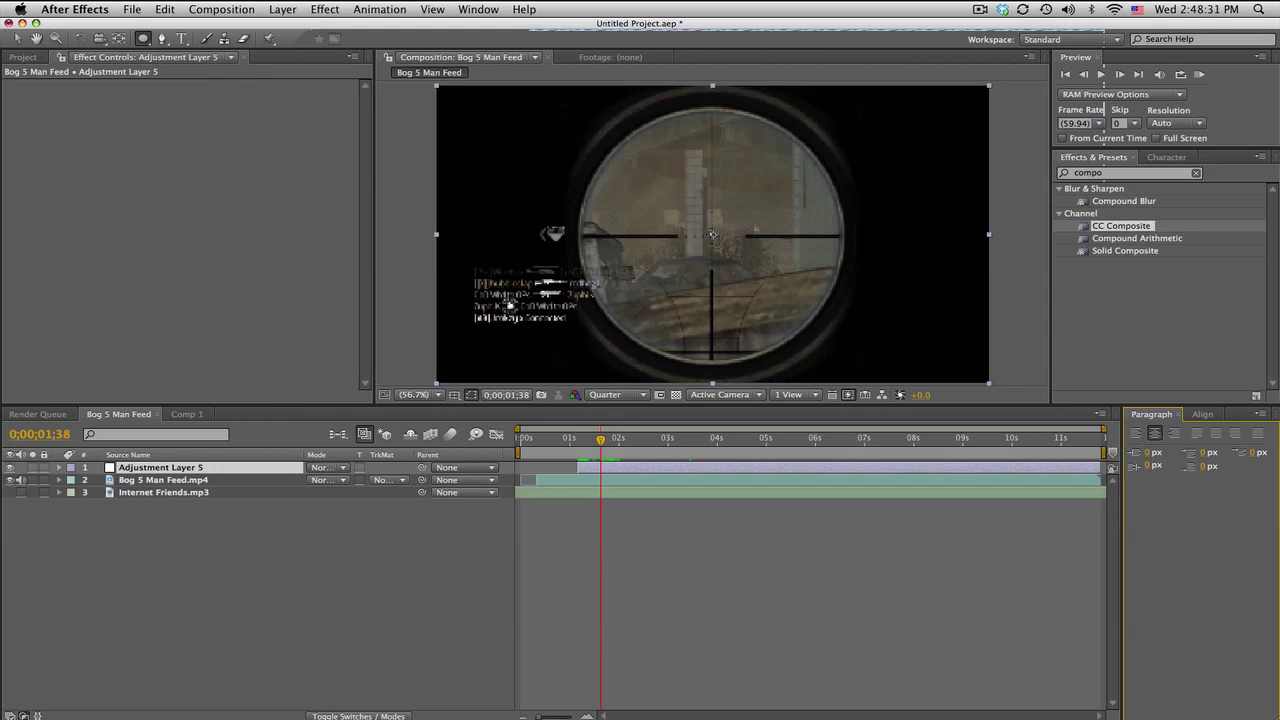
left_click_drag(713, 236, 844, 345)
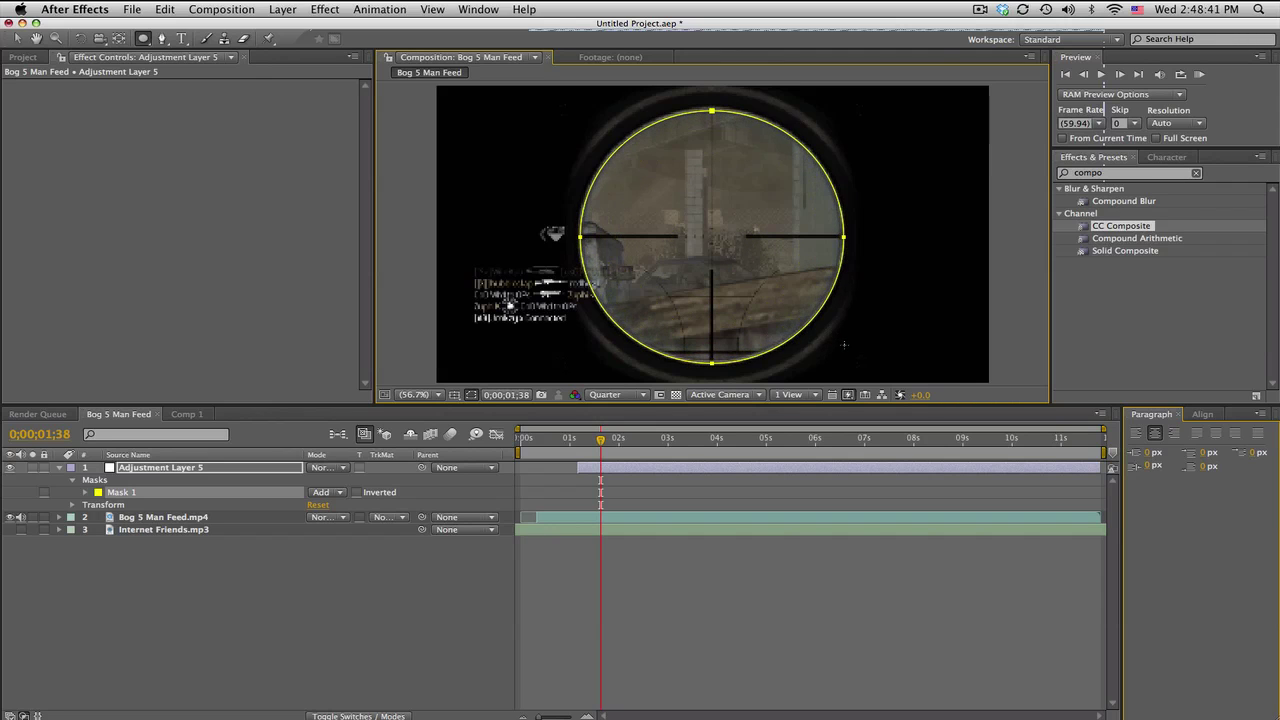
Find the Invert effect and apply it to the masked adjustment layer.
left_click(1143, 178)
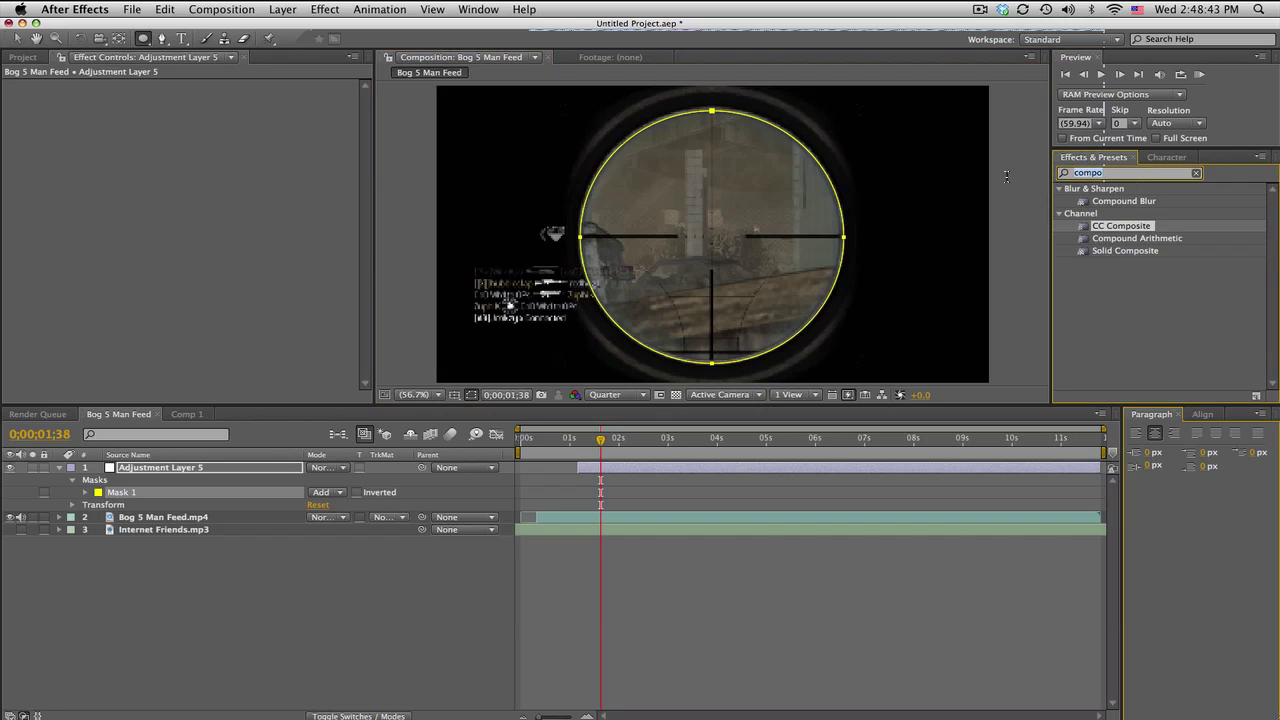
type("invert")
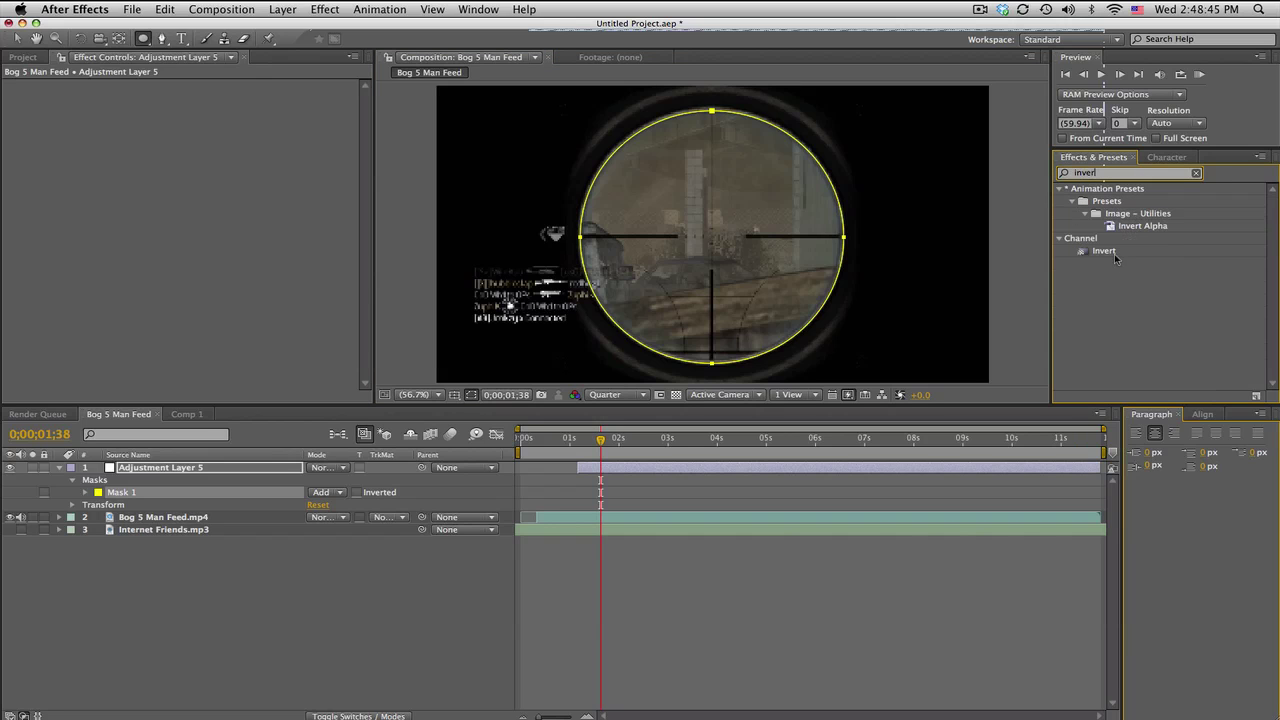
left_click_drag(1113, 254, 276, 471)
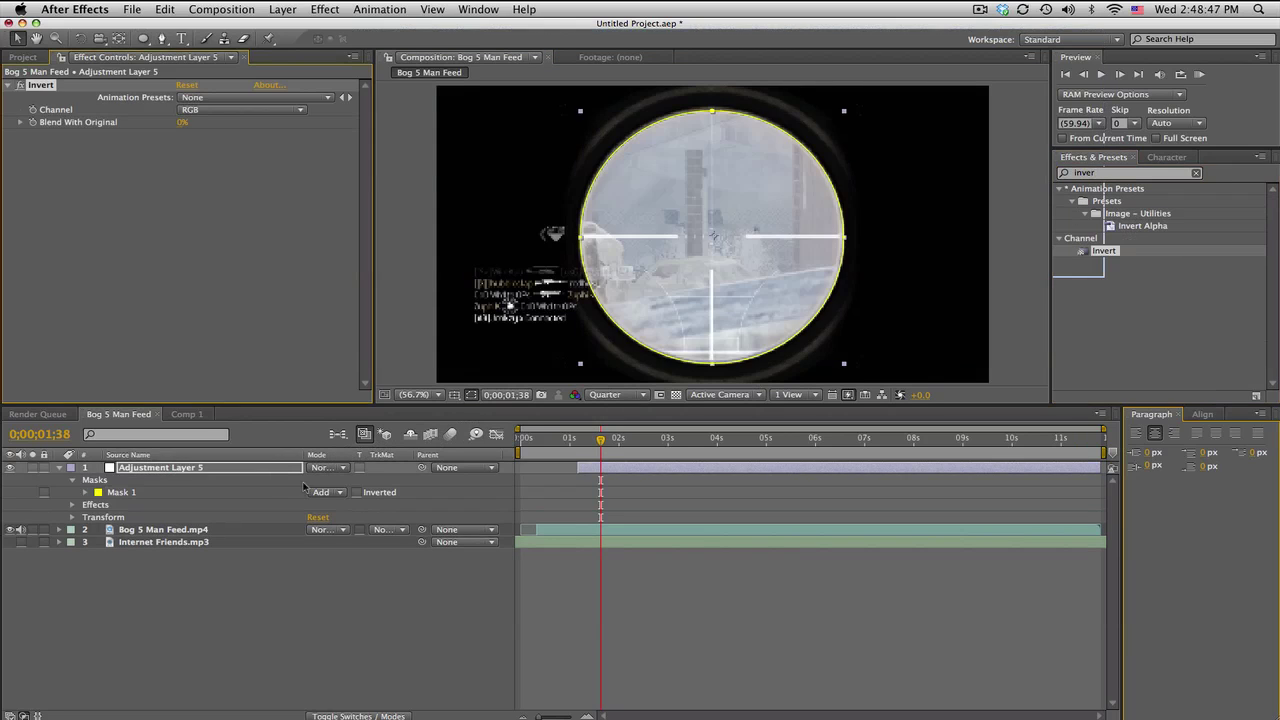
left_click(692, 650)
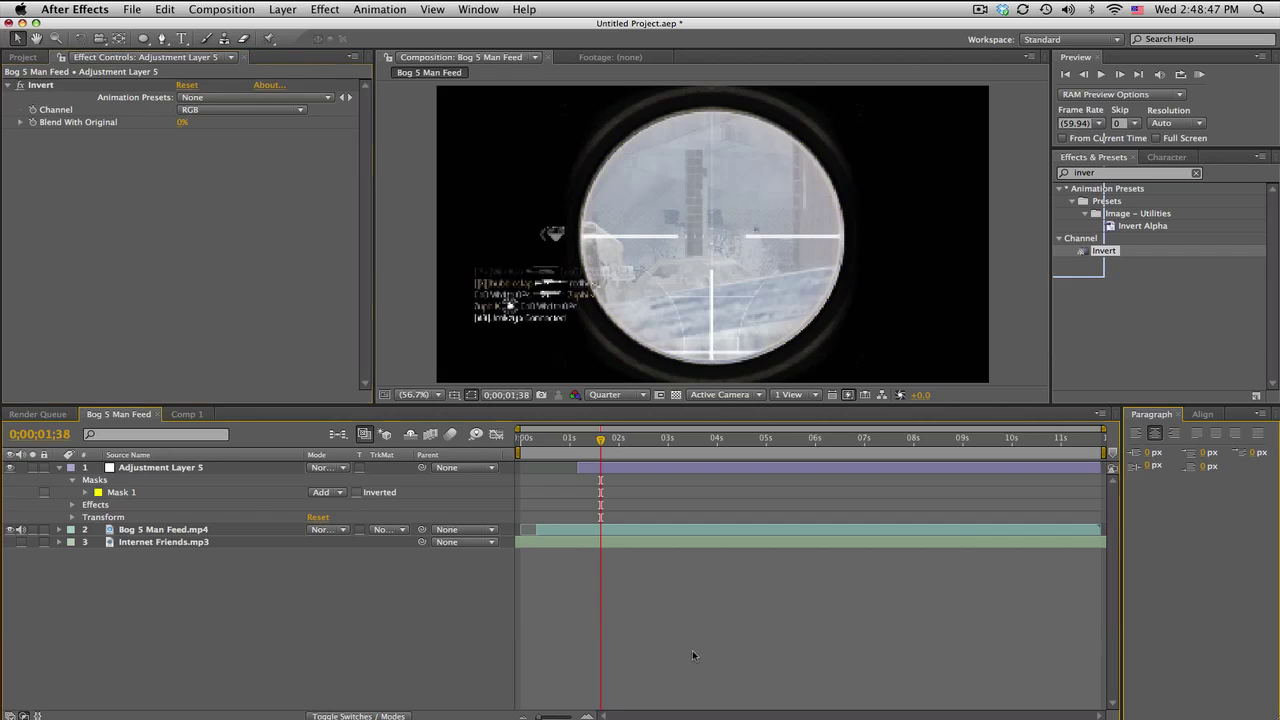
Set the composition preview resolution to Full and Mask 1's expansion to 0 pixels, after trying a 4-pixel expansion.
left_click(85, 493)
mouse_move(320, 543)
left_mouse_down()
mouse_move(350, 542)
mouse_move(318, 542)
left_mouse_up()
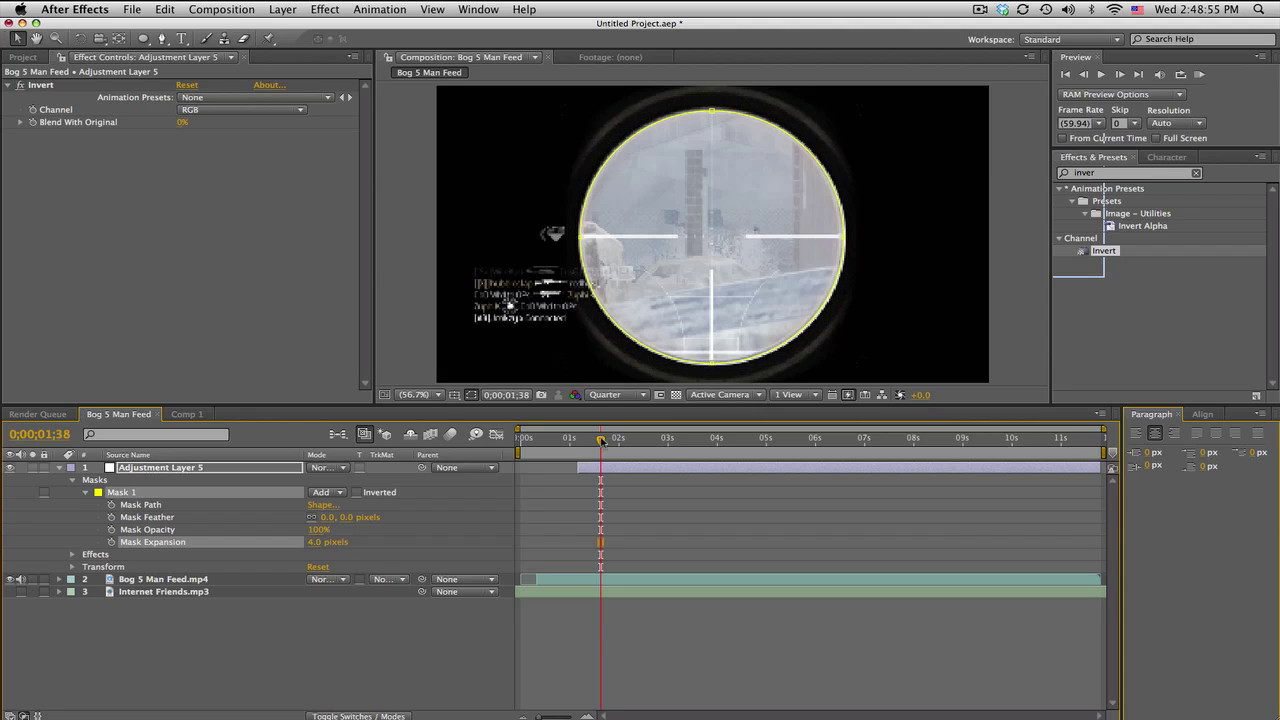
left_click(606, 396)
left_click(608, 430)
left_click(345, 542)
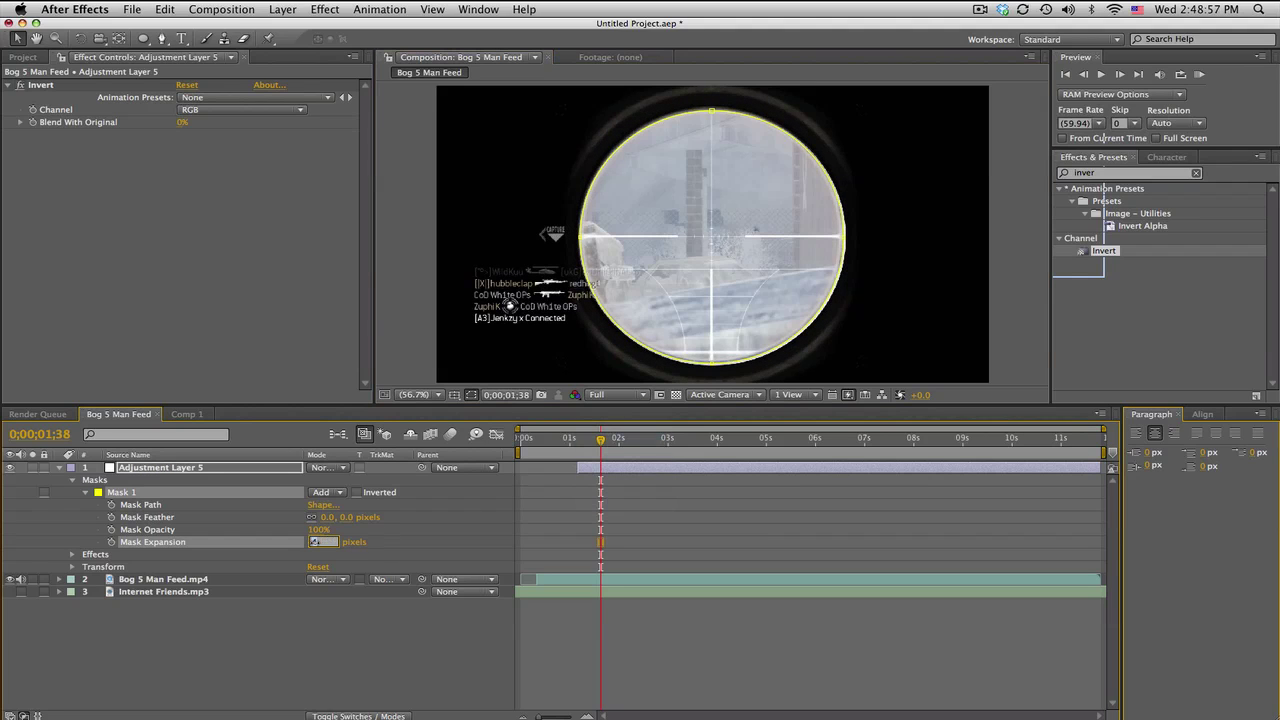
type("0")
key("Return")
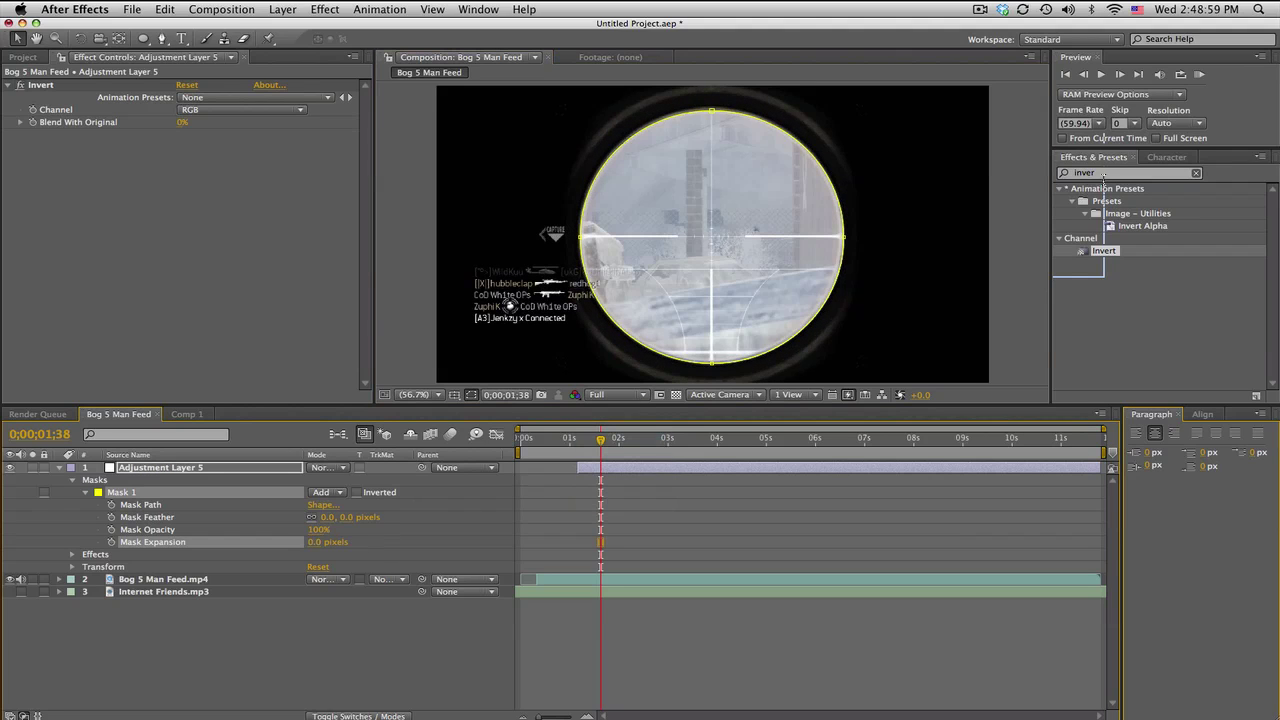
Find the Levels effect and apply it to the adjustment layer above Invert.
left_click(1104, 173)
type("level")
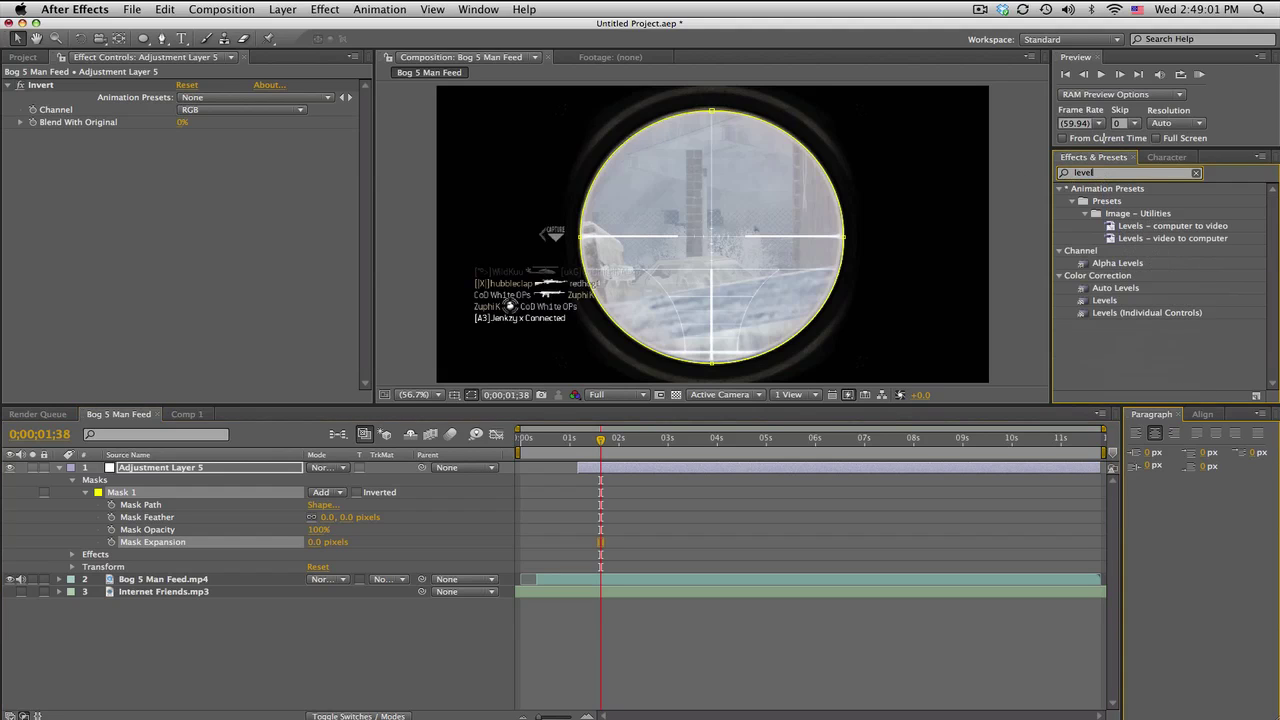
left_click_drag(1105, 300, 55, 89)
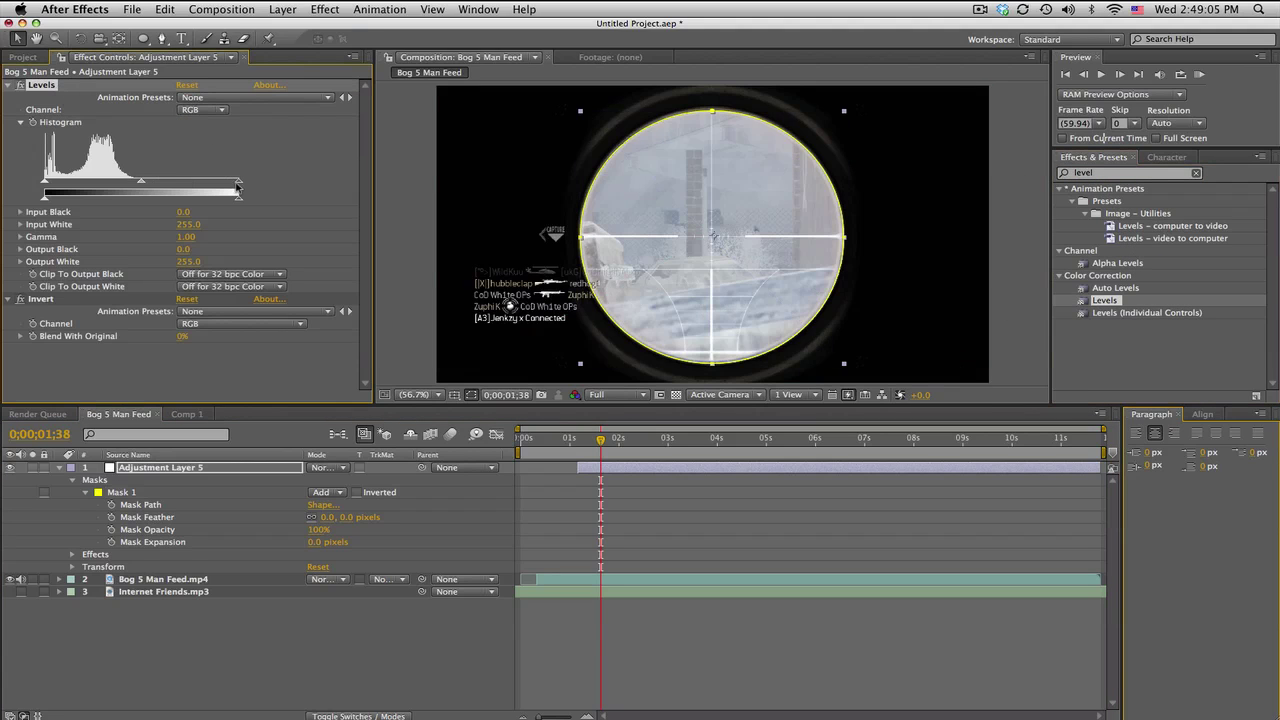
Set the Levels input black to 18 and input white to about 101, checking the contrast at other frames.
left_click_drag(238, 185, 132, 188)
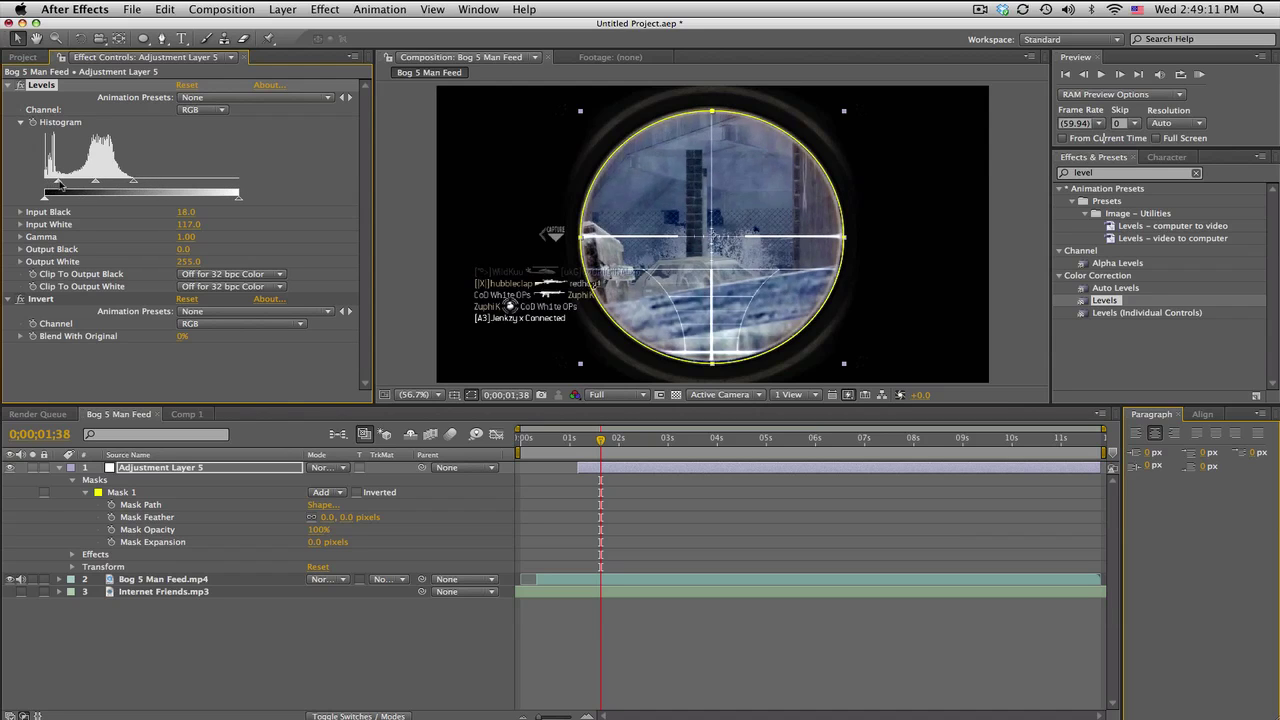
left_click_drag(45, 185, 122, 185)
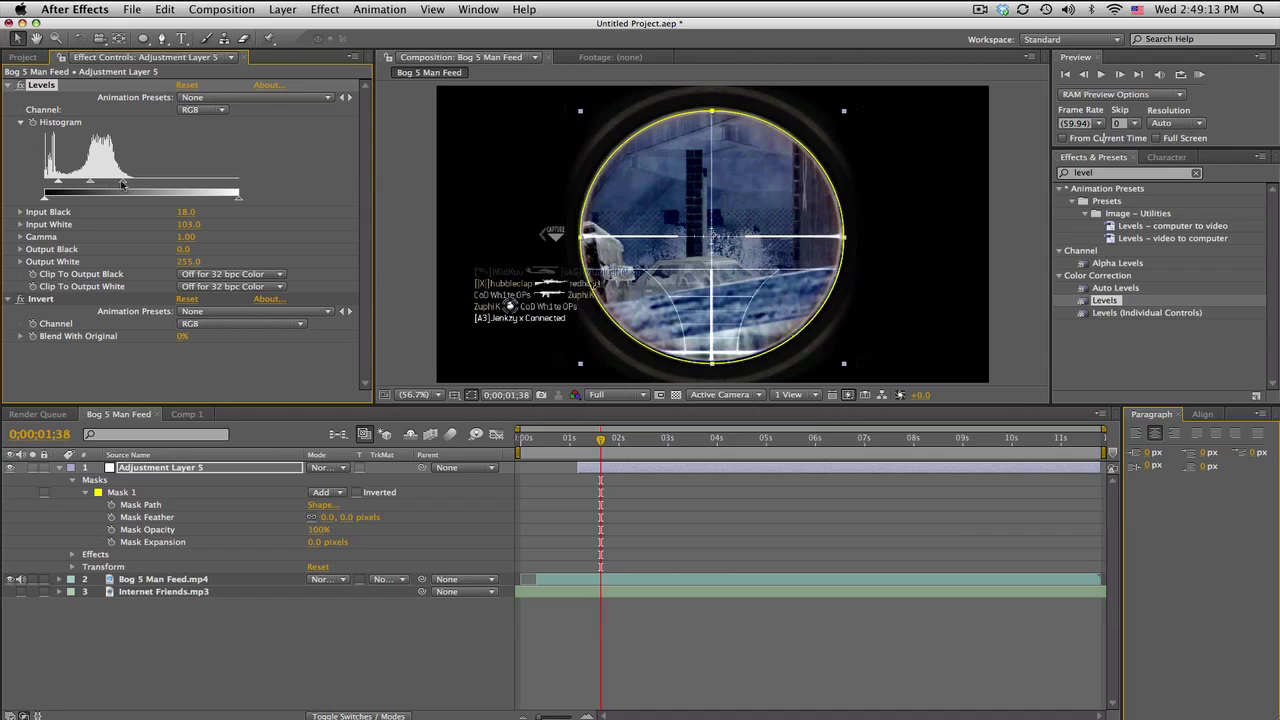
left_click_drag(577, 439, 595, 440)
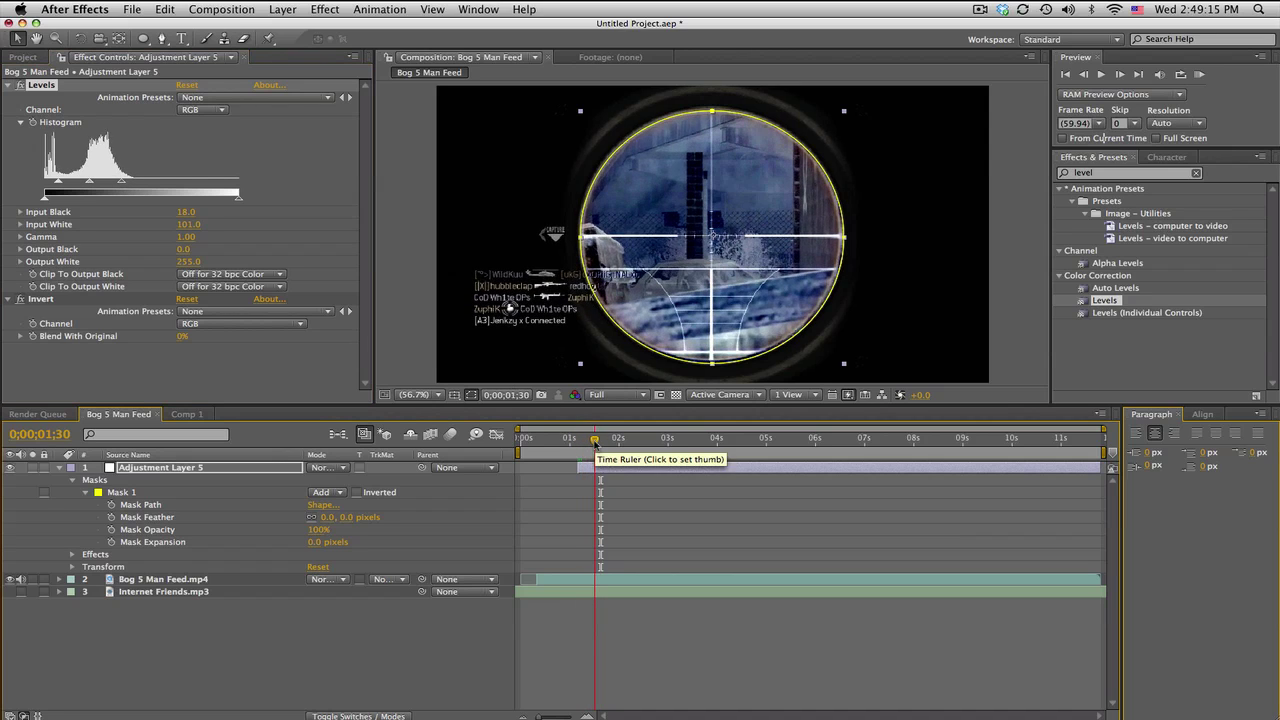
left_click_drag(120, 181, 119, 184)
left_click_drag(599, 441, 620, 441)
Try a Red gamma of 0.80 in the Levels effect's Red channel and restore it to 1.
left_click(205, 110)
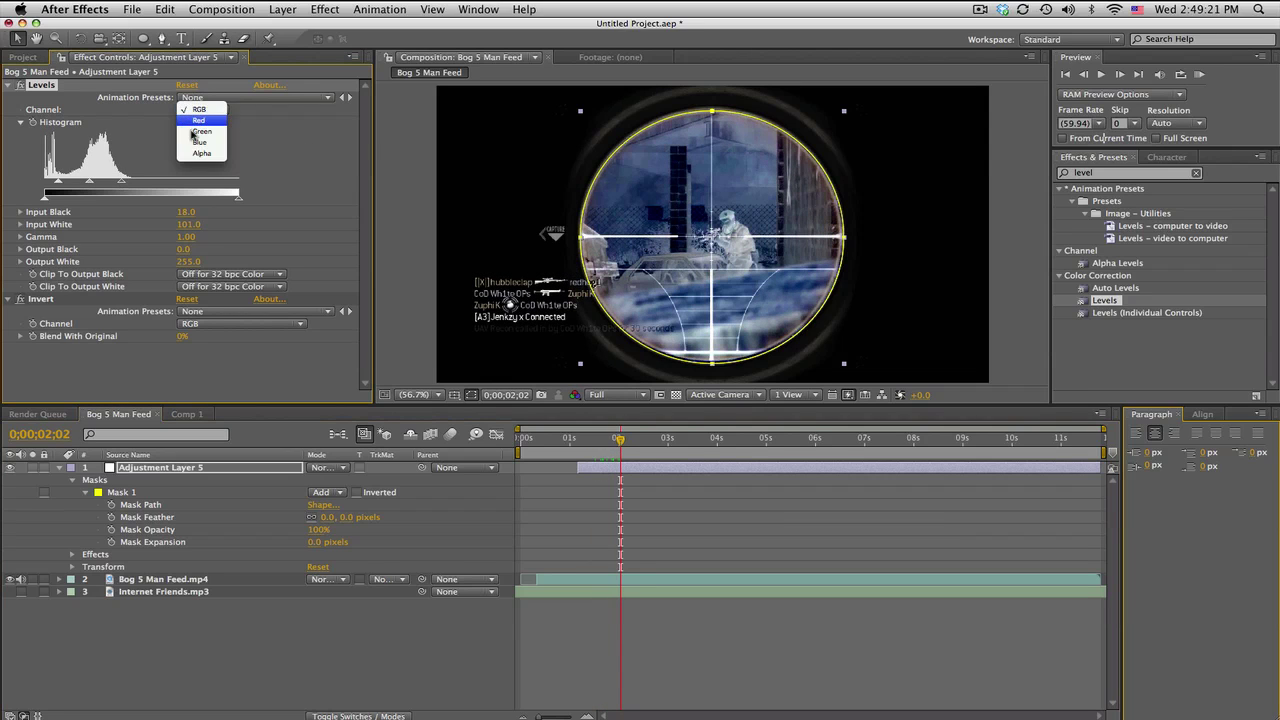
left_click(198, 122)
mouse_move(140, 185)
left_mouse_down()
mouse_move(182, 185)
mouse_move(126, 185)
mouse_move(156, 184)
left_mouse_up()
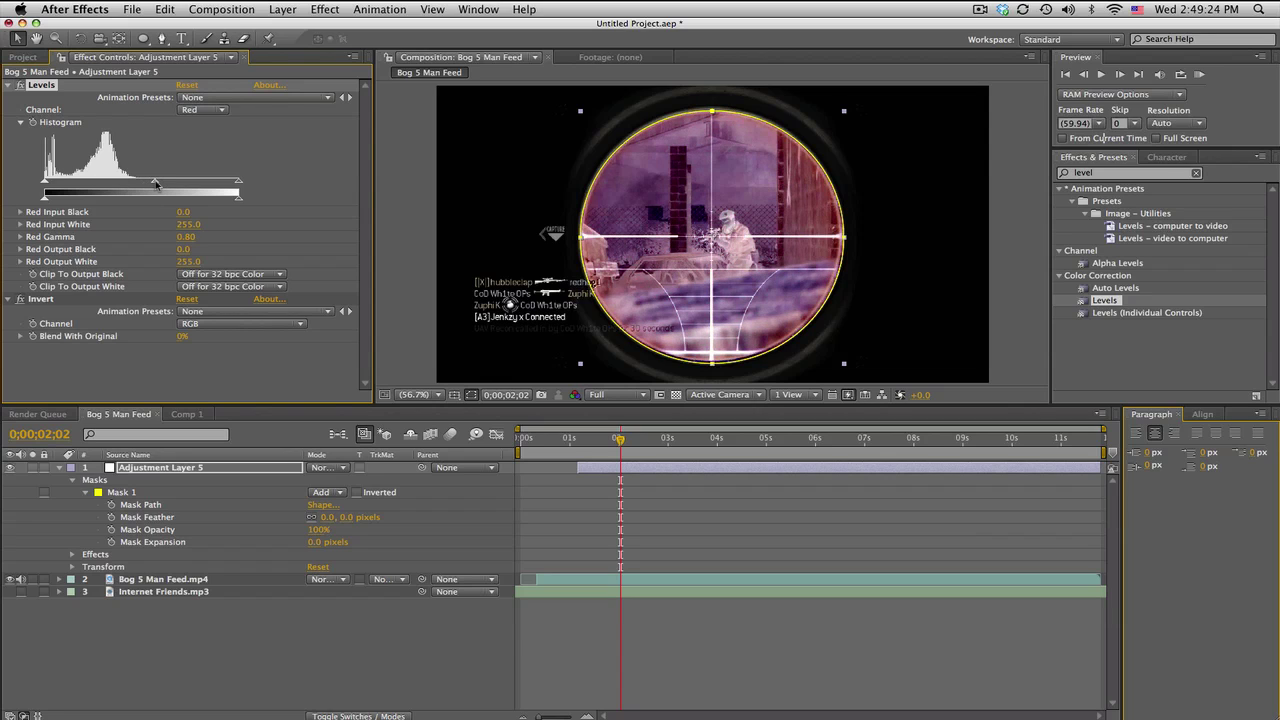
left_click(186, 237)
type("1")
key("Return")
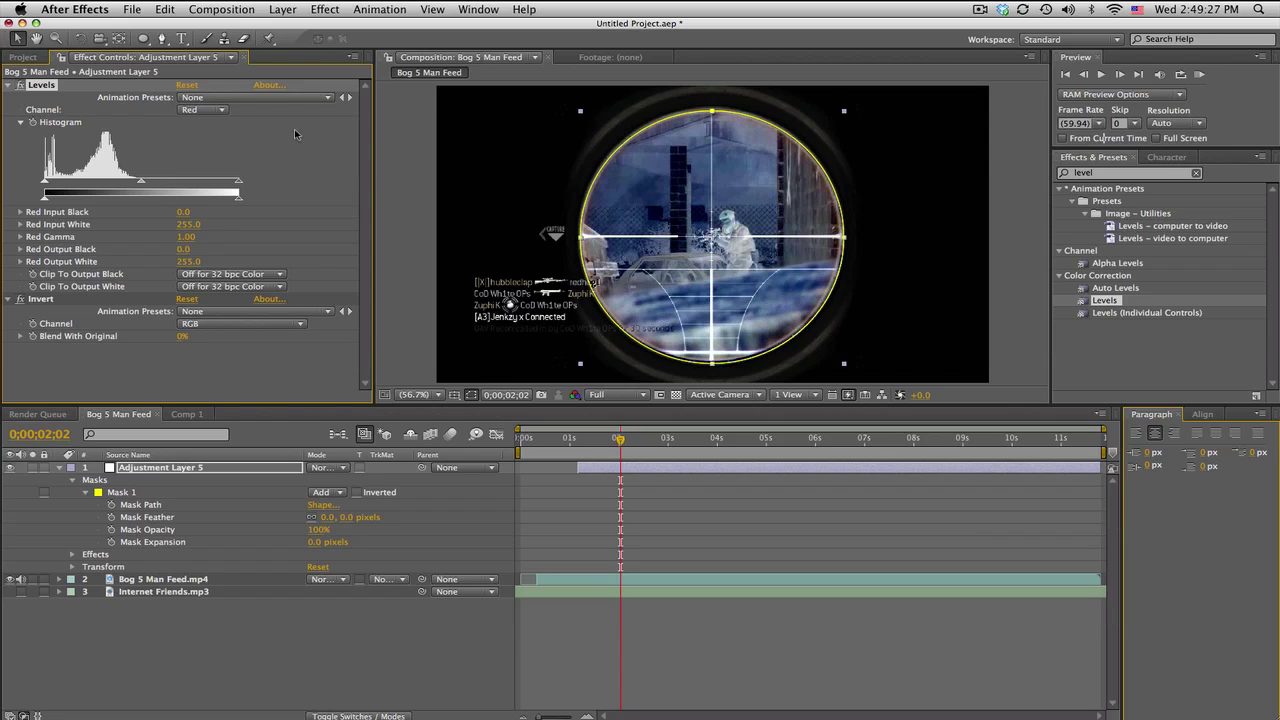
Collapse the Levels settings and step through the frames around two seconds to examine the inverted scope view.
left_click(7, 86)
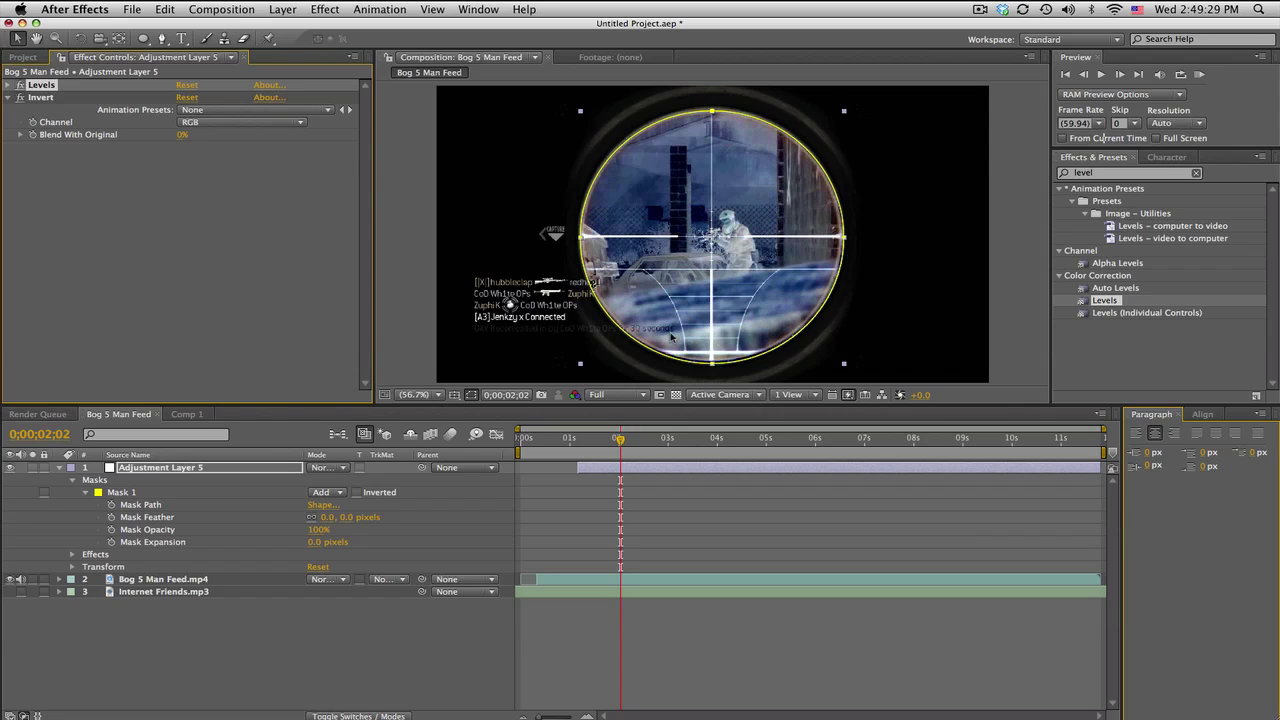
mouse_move(618, 445)
left_mouse_down()
mouse_move(634, 437)
mouse_move(619, 440)
left_mouse_up()
key("Page_Down")
key("Page_Down")
key("Page_Down")
key("Page_Down")
key("Page_Down")
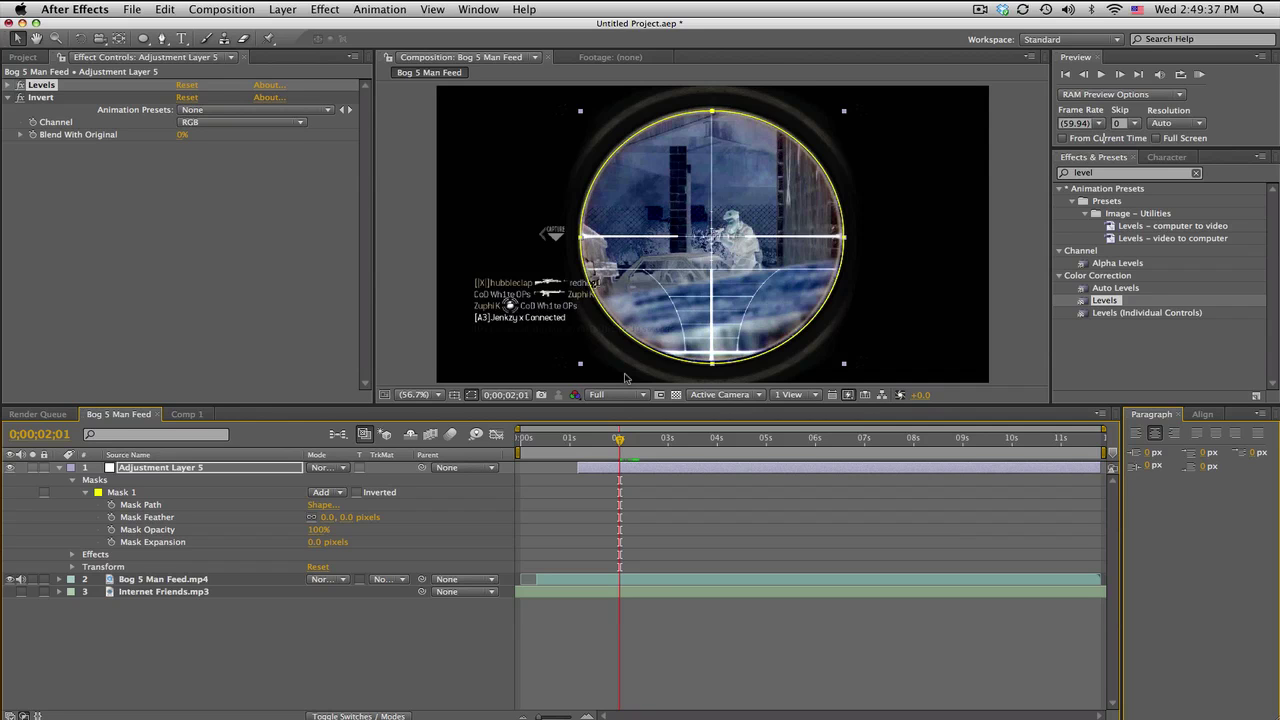
mouse_move(602, 443)
left_mouse_down()
mouse_move(640, 441)
mouse_move(626, 441)
left_mouse_up()
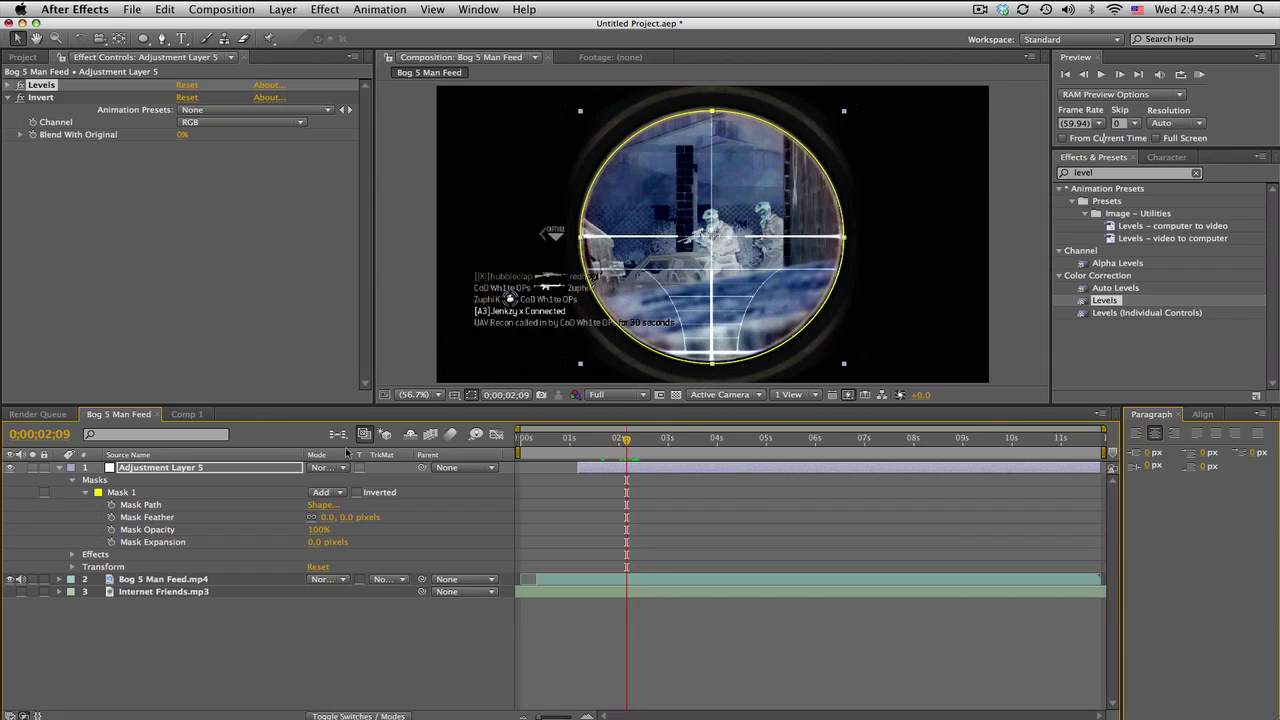
Find the CC Composite effect and apply it to the adjustment layer below Invert.
left_click(253, 468)
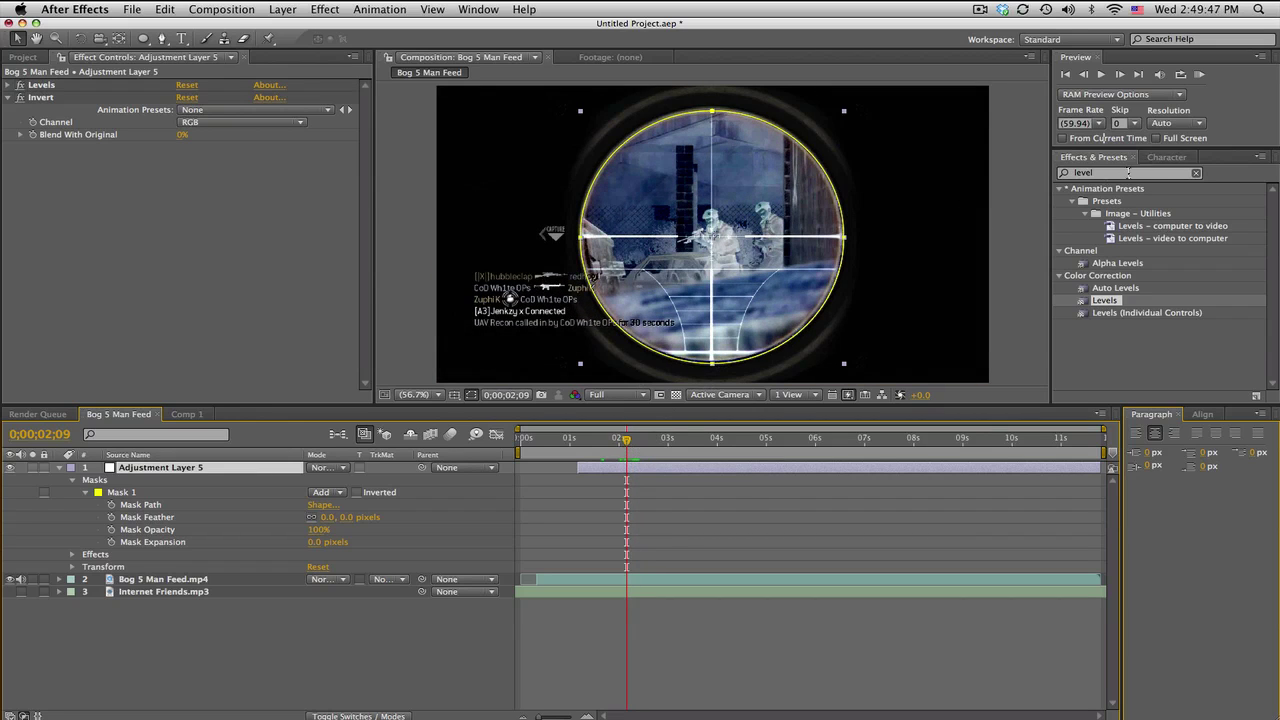
left_click_drag(1129, 173, 1003, 174)
type("compl")
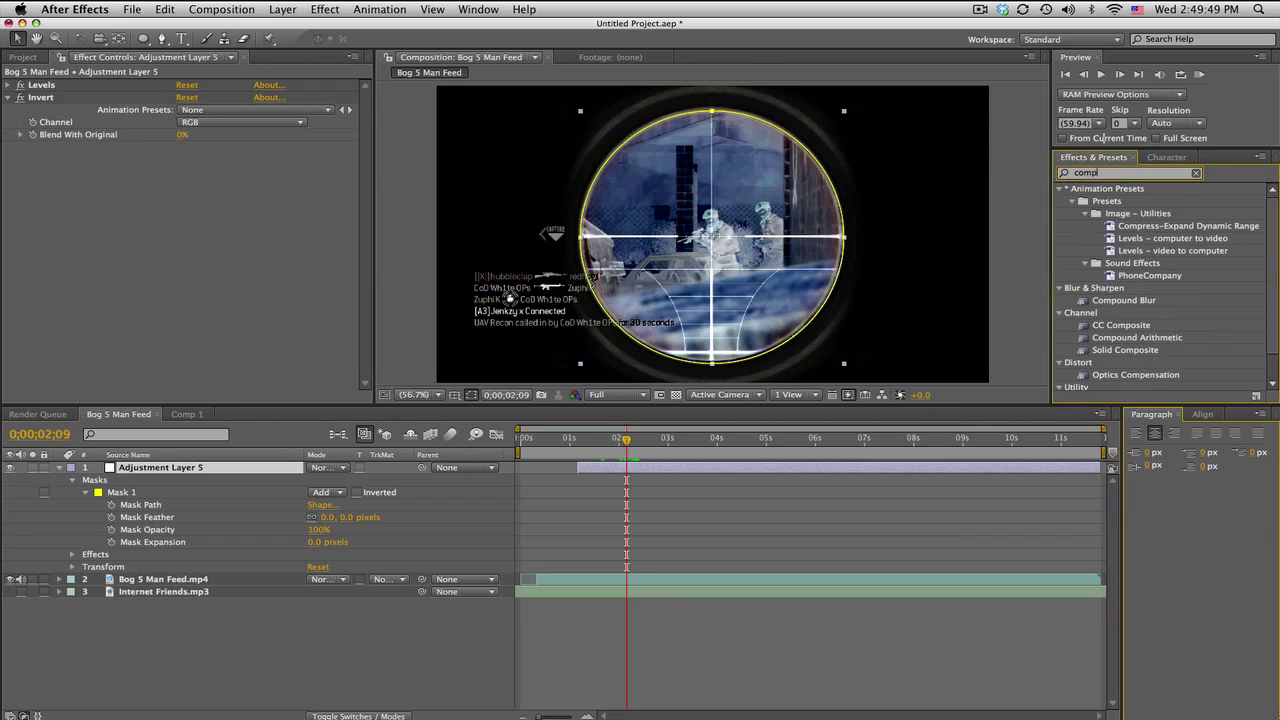
key("BackSpace")
type("os")
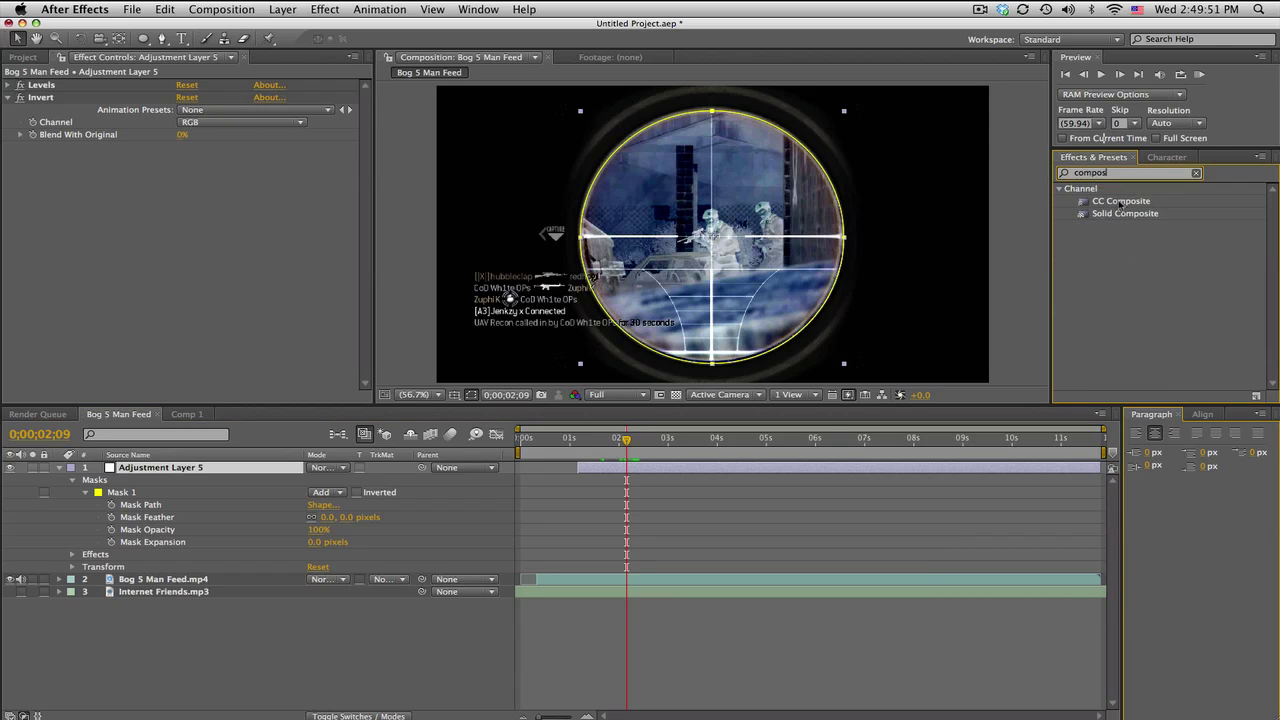
left_click_drag(1121, 205, 342, 225)
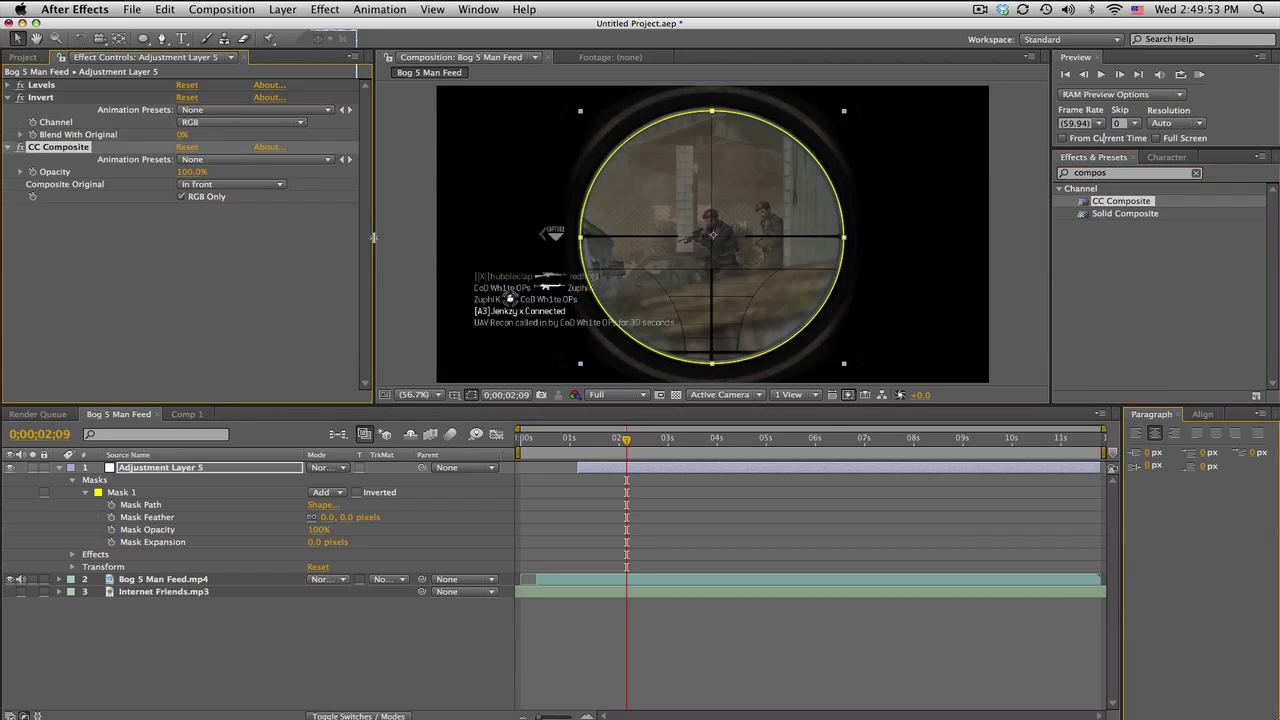
Set CC Composite's Composite Original mode to Add and check the result on frames around two seconds.
left_click(255, 186)
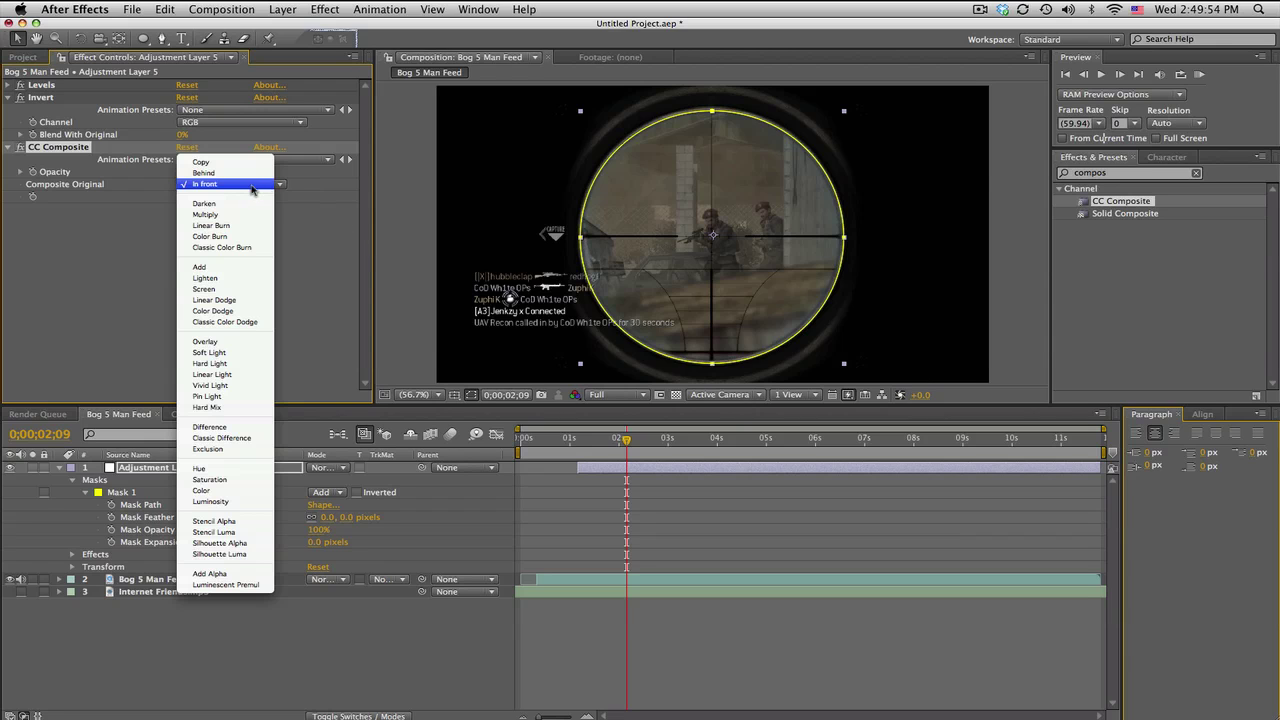
left_click(205, 268)
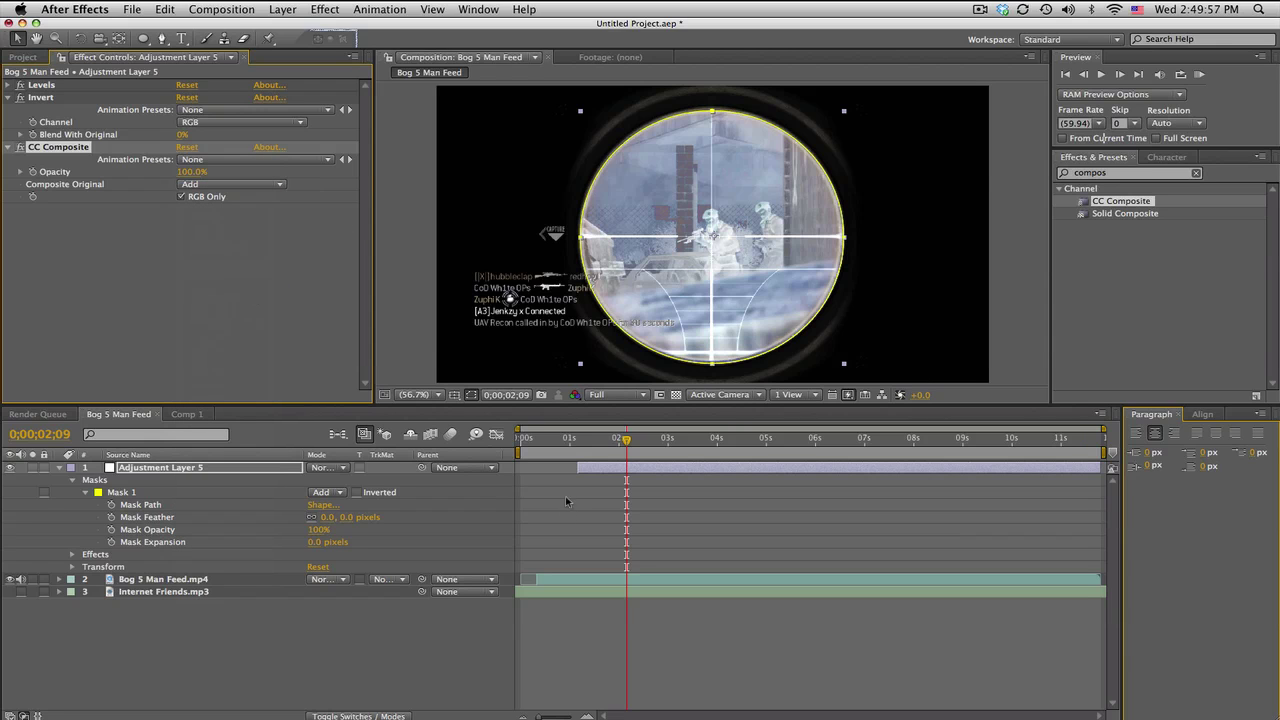
left_click_drag(583, 444, 623, 440)
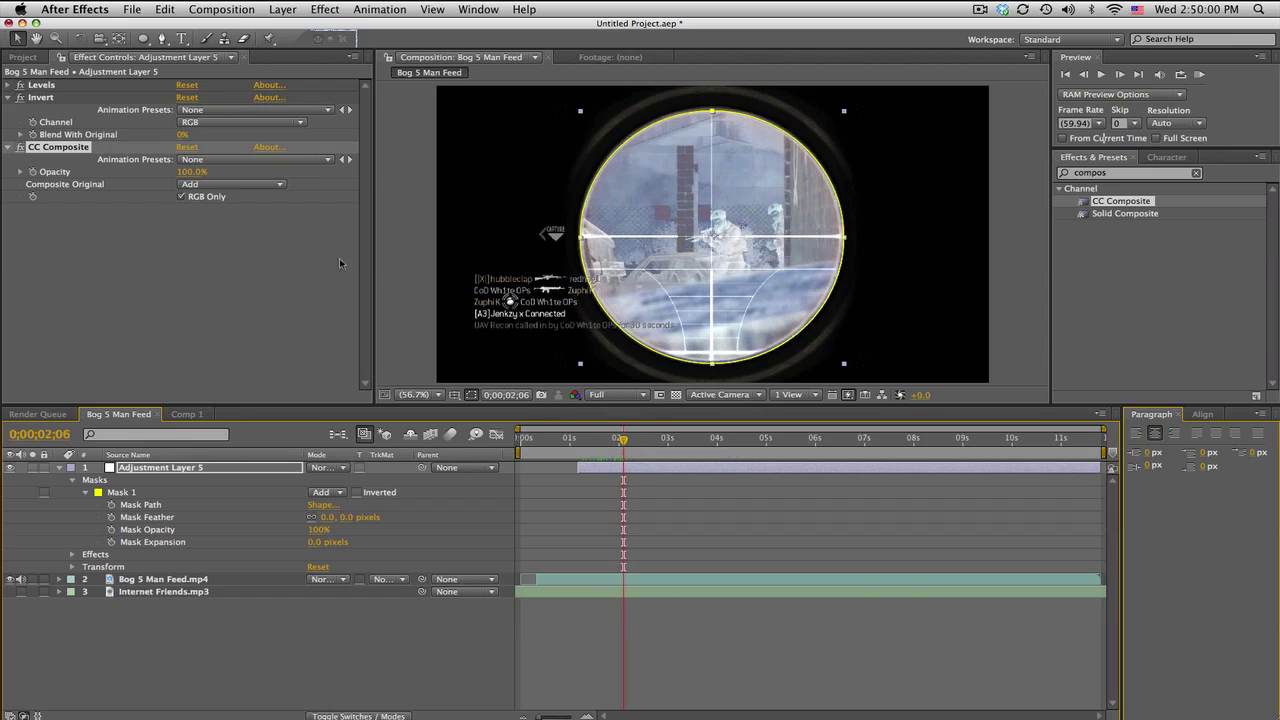
Expand the Levels effect, switch its channel back to RGB and lower Input White to 60.
left_click(8, 86)
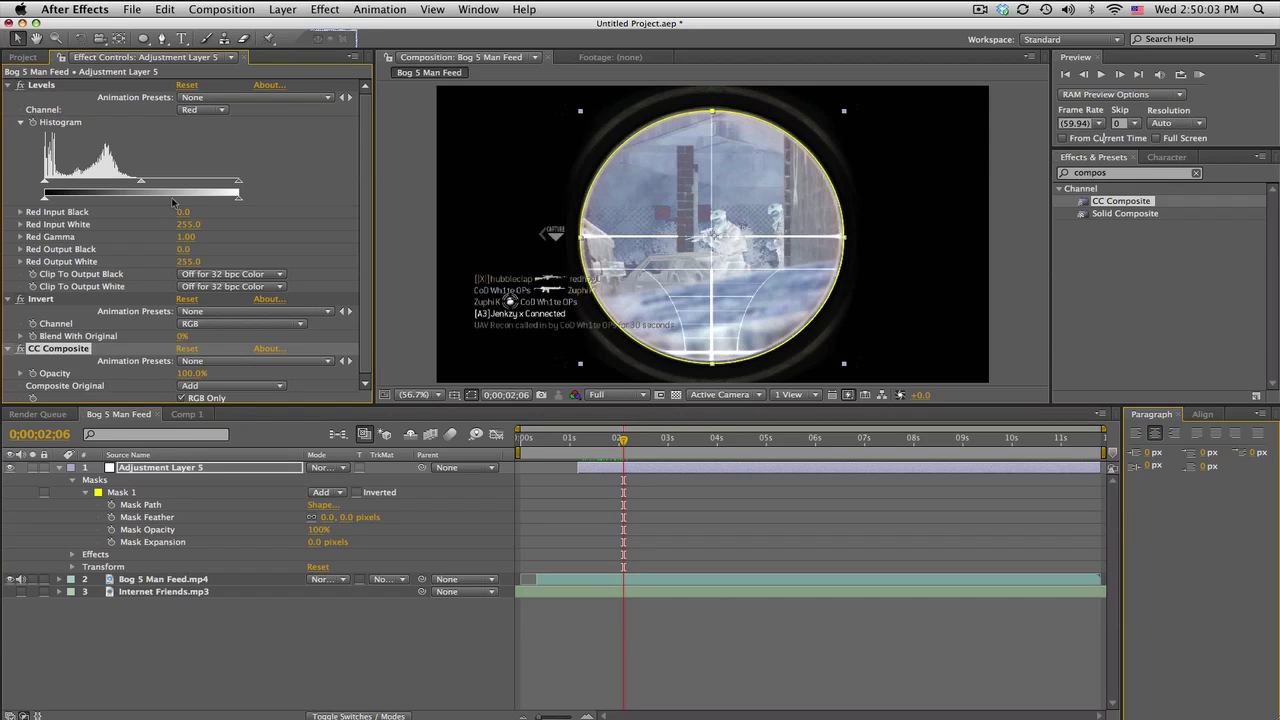
left_click(194, 112)
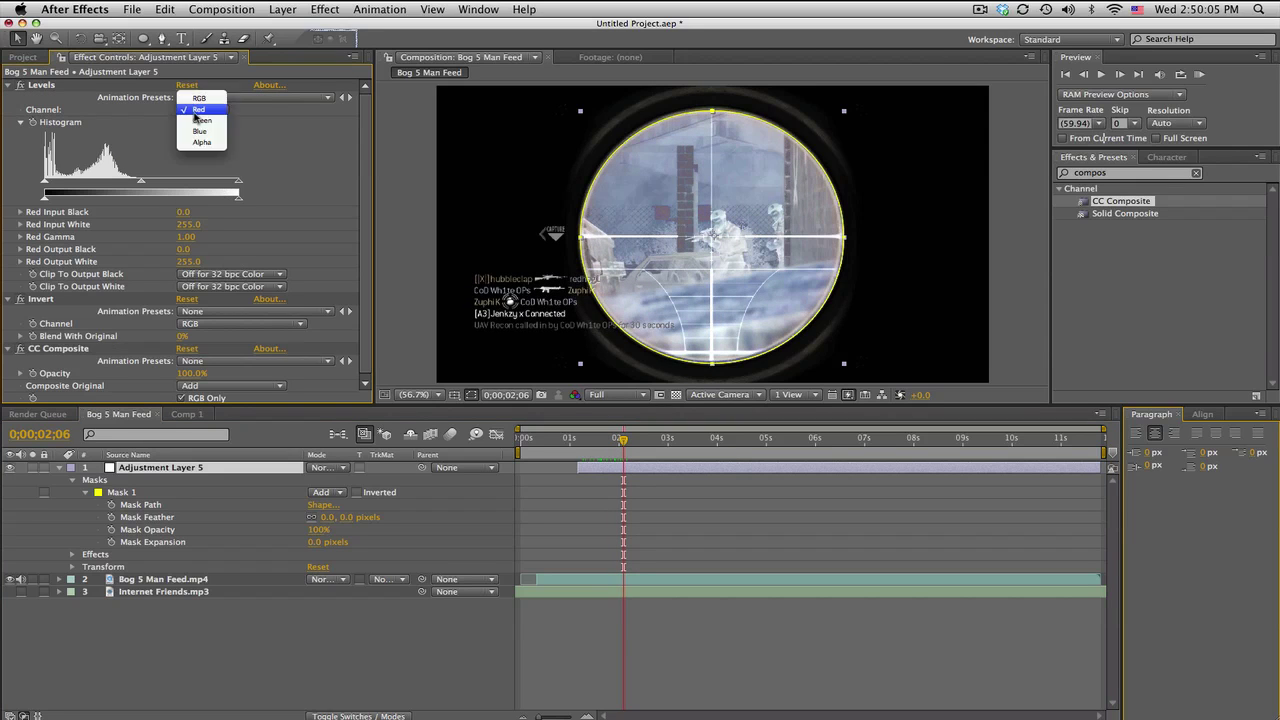
left_click(199, 100)
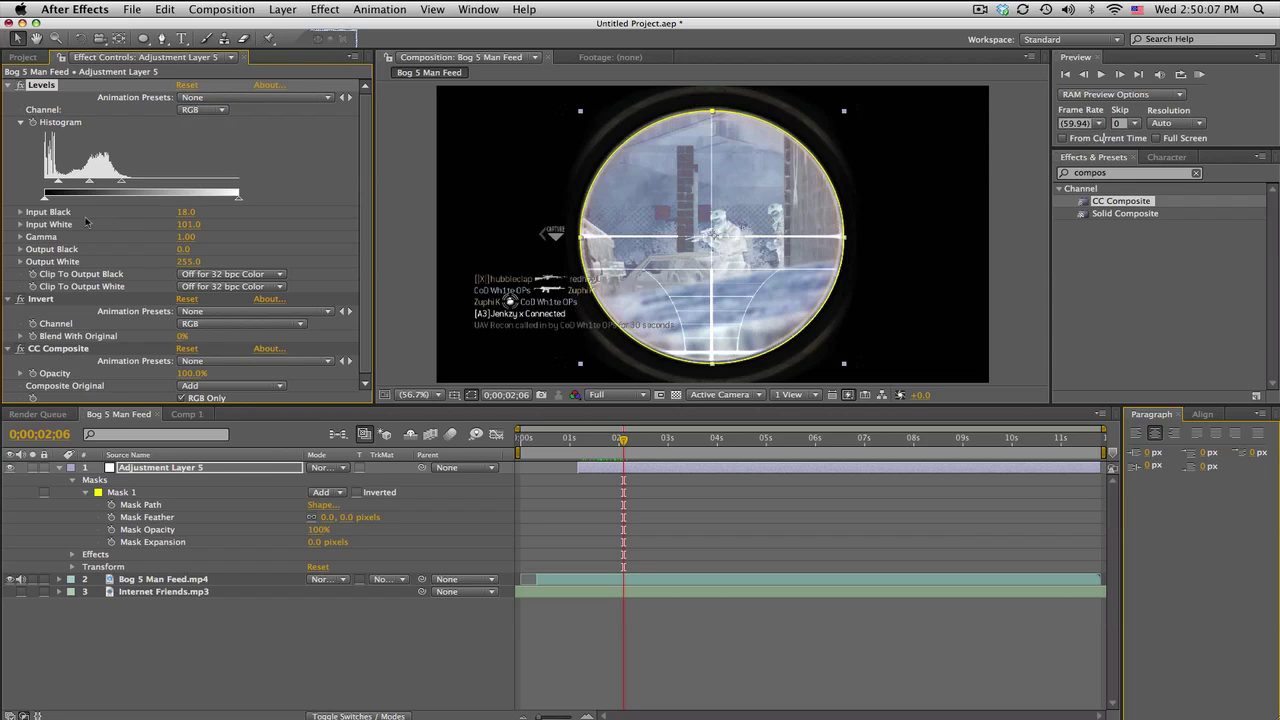
left_click_drag(116, 185, 86, 188)
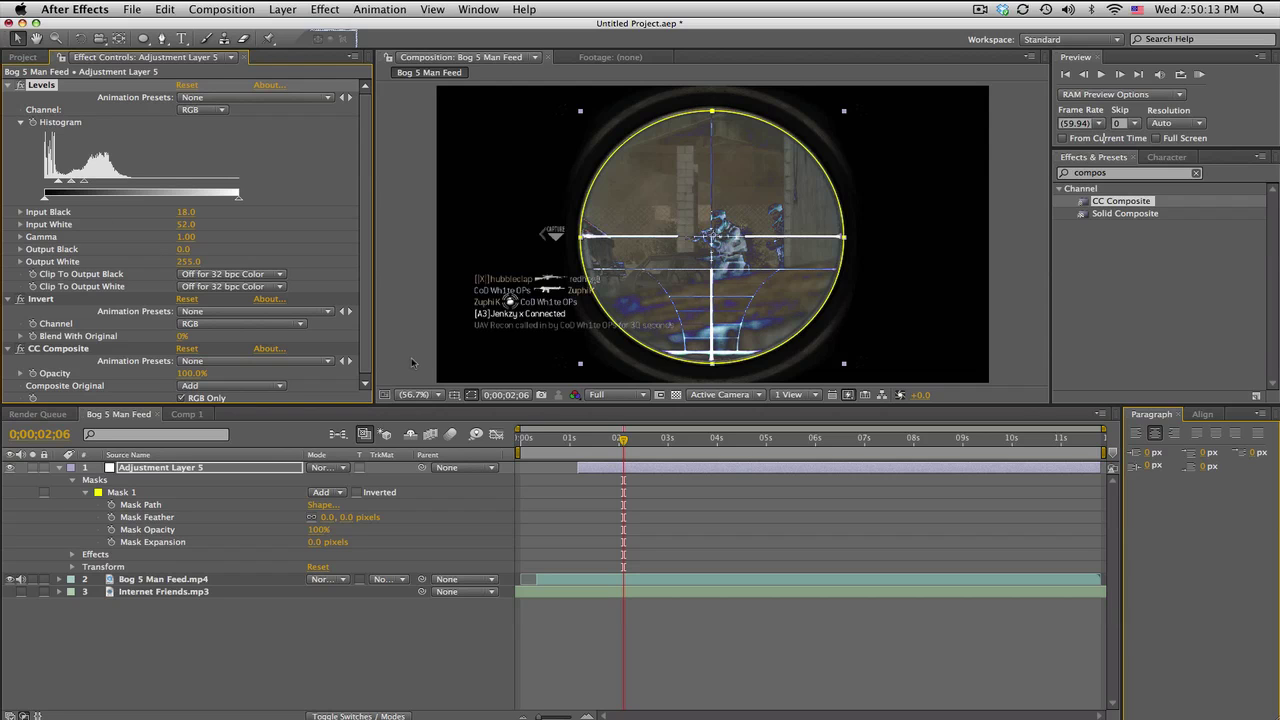
left_click_drag(586, 439, 624, 439)
left_click_drag(86, 186, 92, 186)
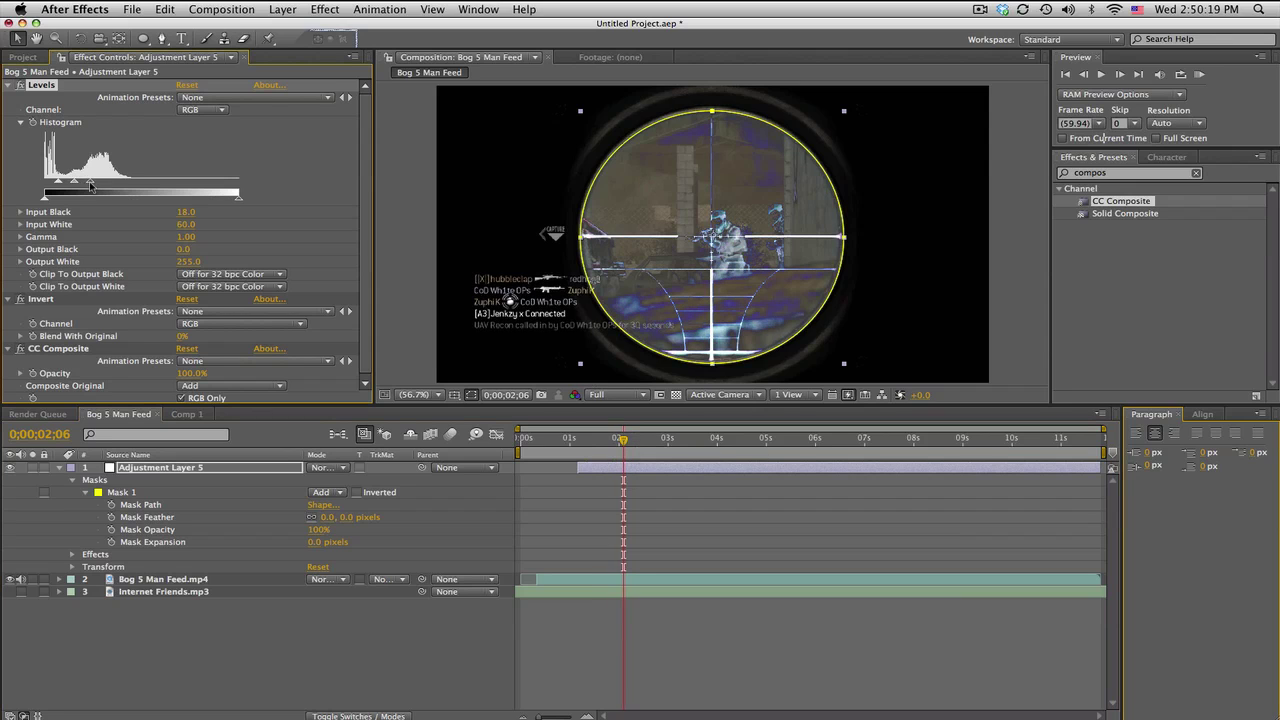
Trim the adjustment layer's end to 0;00;02;22, where the scope view ends, and check the footage around the cut.
left_click_drag(588, 438, 637, 441)
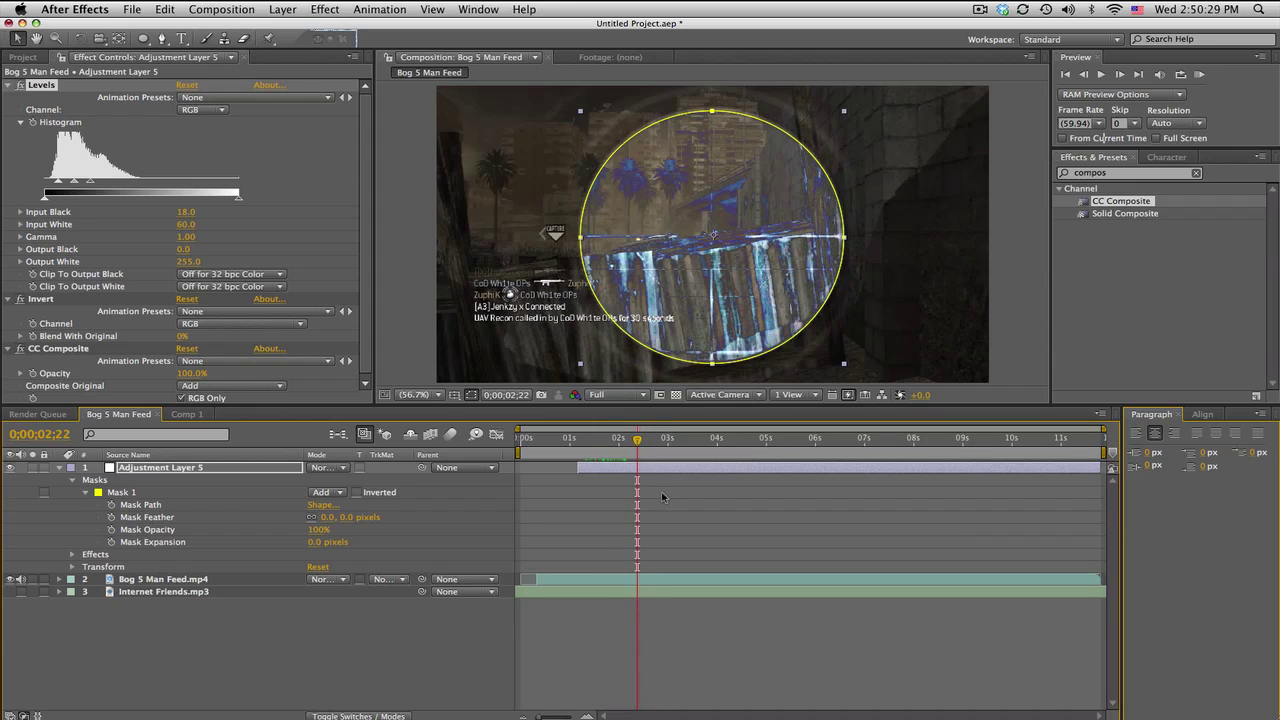
key("alt+bracketright")
left_click_drag(637, 440, 659, 440)
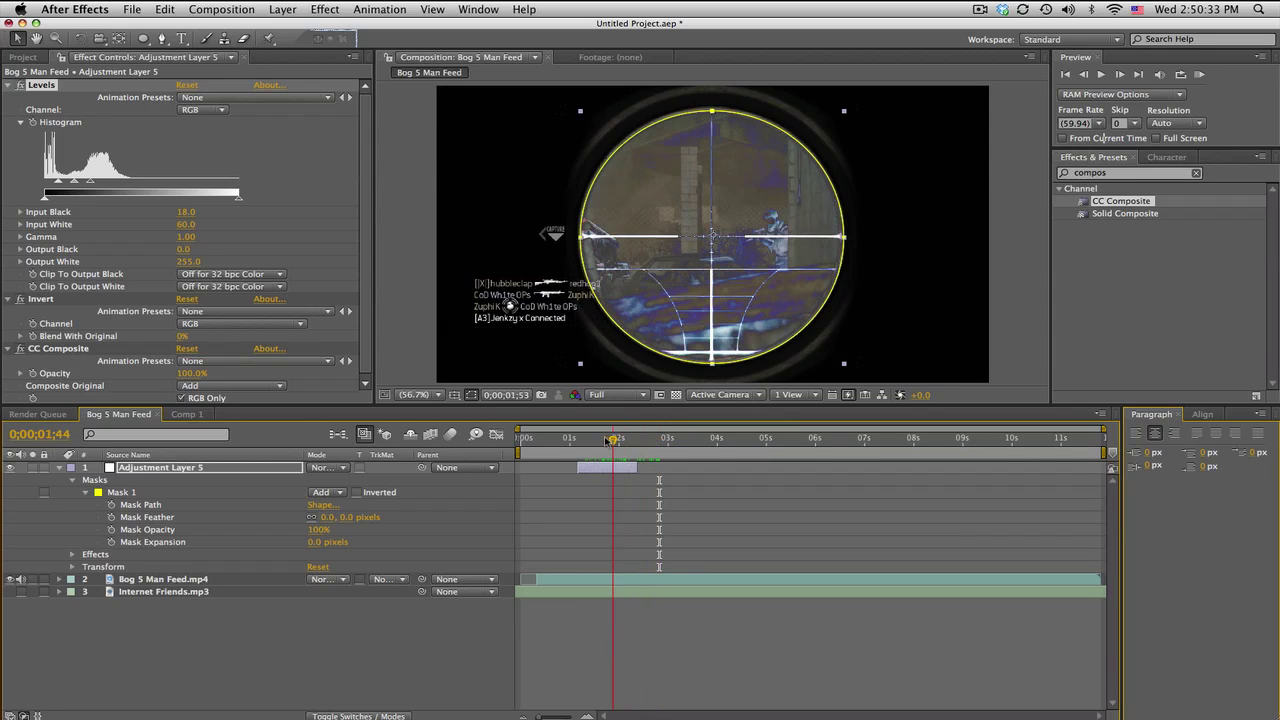
mouse_move(610, 441)
left_mouse_down()
mouse_move(572, 443)
mouse_move(594, 442)
left_mouse_up()
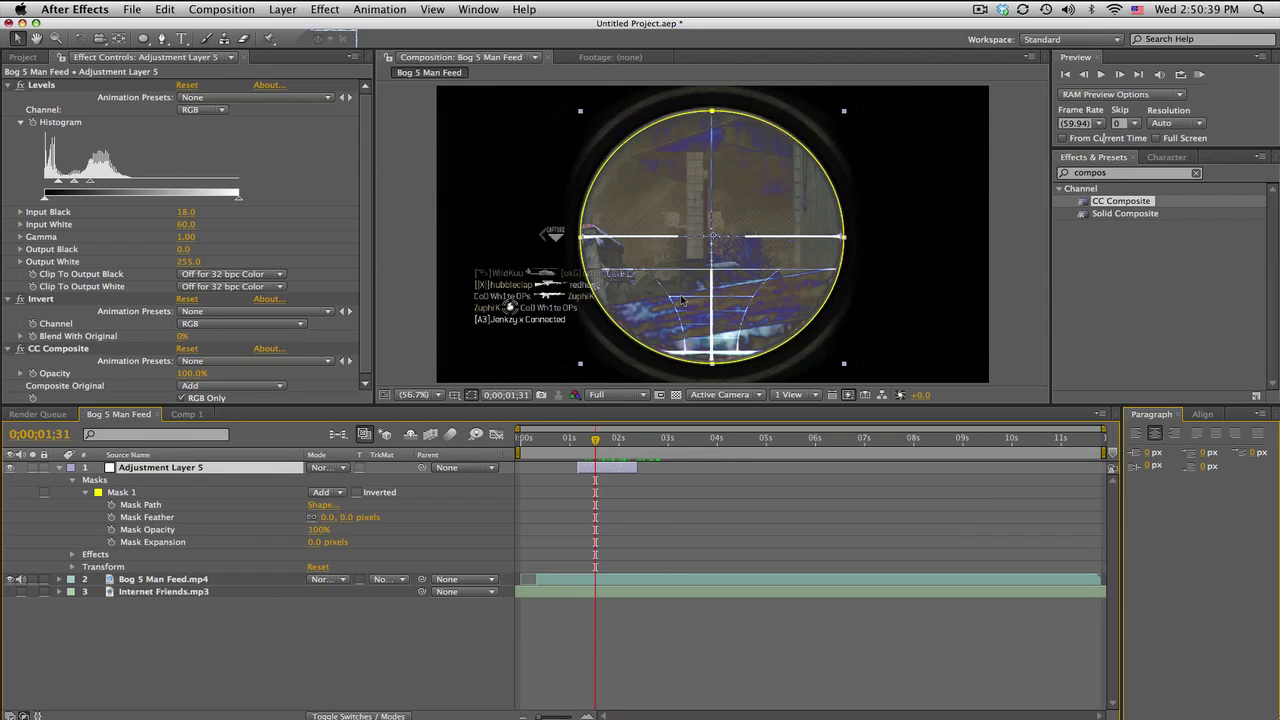
Disable the CC Composite effect and set the Levels Input Black to 39 and Input White to 84.
left_click_drag(370, 285, 370, 297)
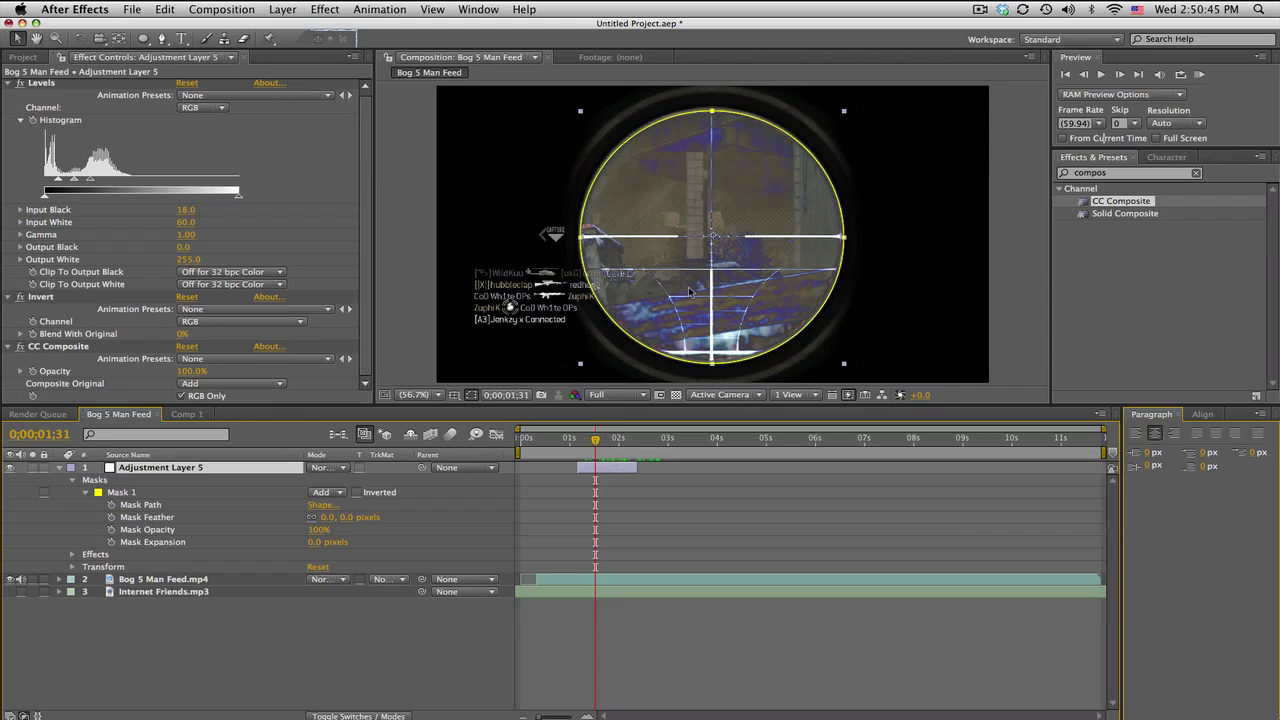
left_click(20, 347)
left_click_drag(565, 440, 629, 438)
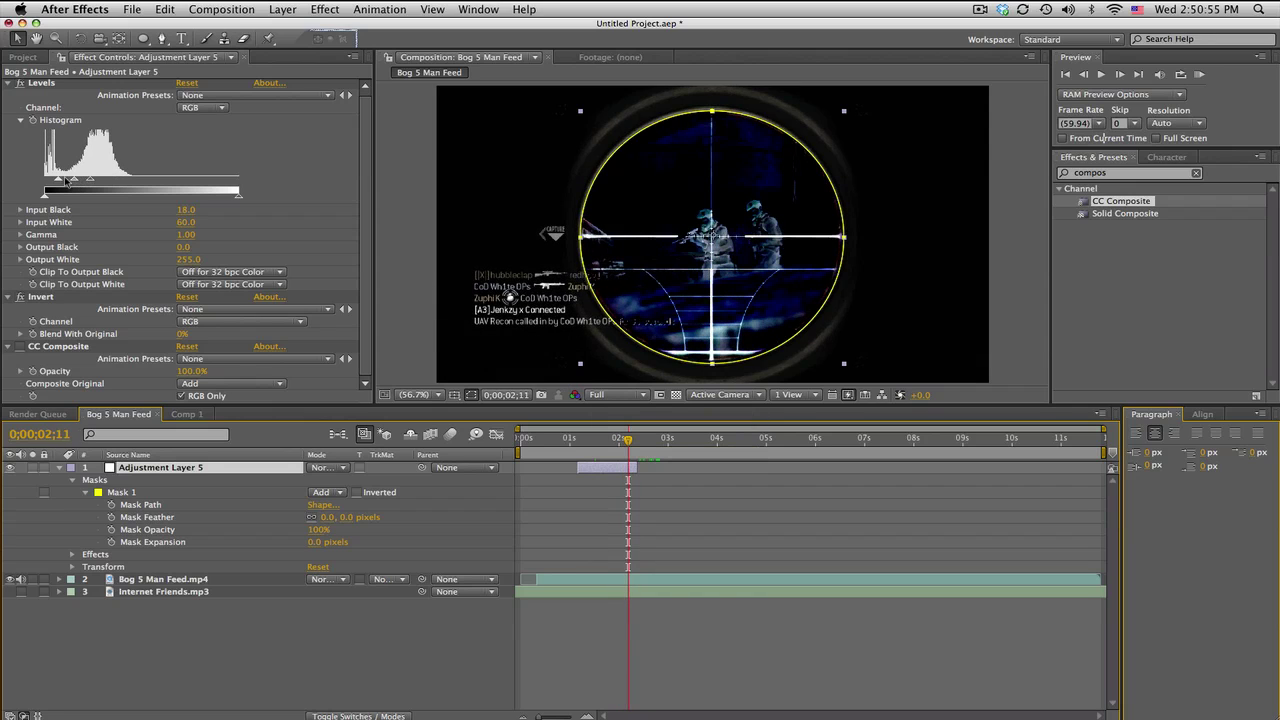
mouse_move(59, 183)
left_mouse_down()
mouse_move(109, 180)
mouse_move(74, 184)
left_mouse_up()
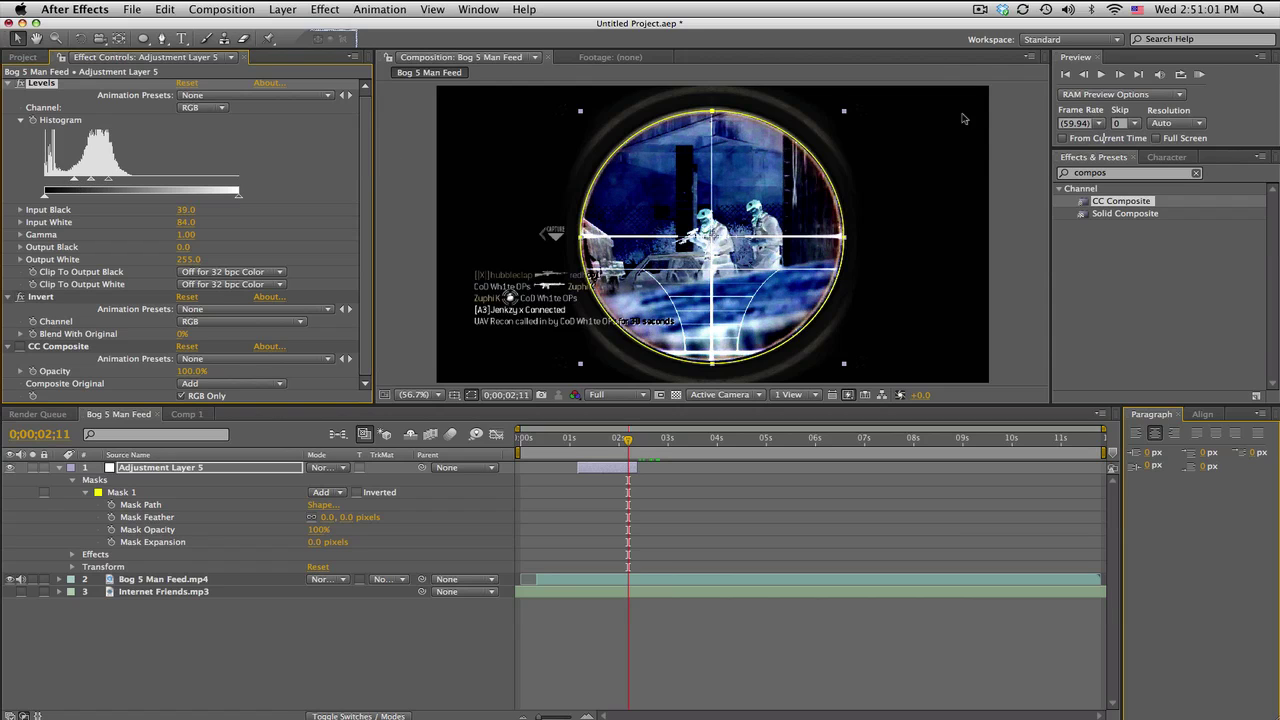
Apply the Tint effect between Levels and Invert with Amount to Tint at 52%, and review the scope footage with the layer deselected.
left_click_drag(1109, 173, 1014, 171)
type("tint")
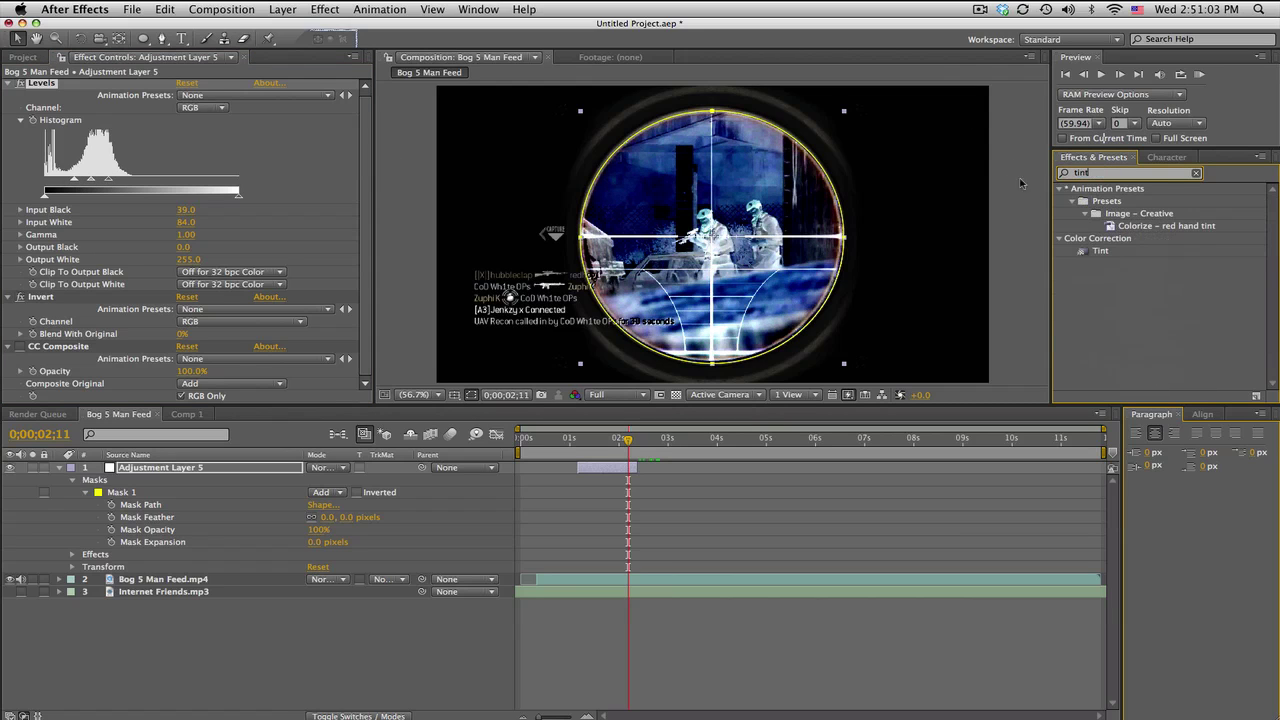
left_click_drag(1103, 251, 152, 284)
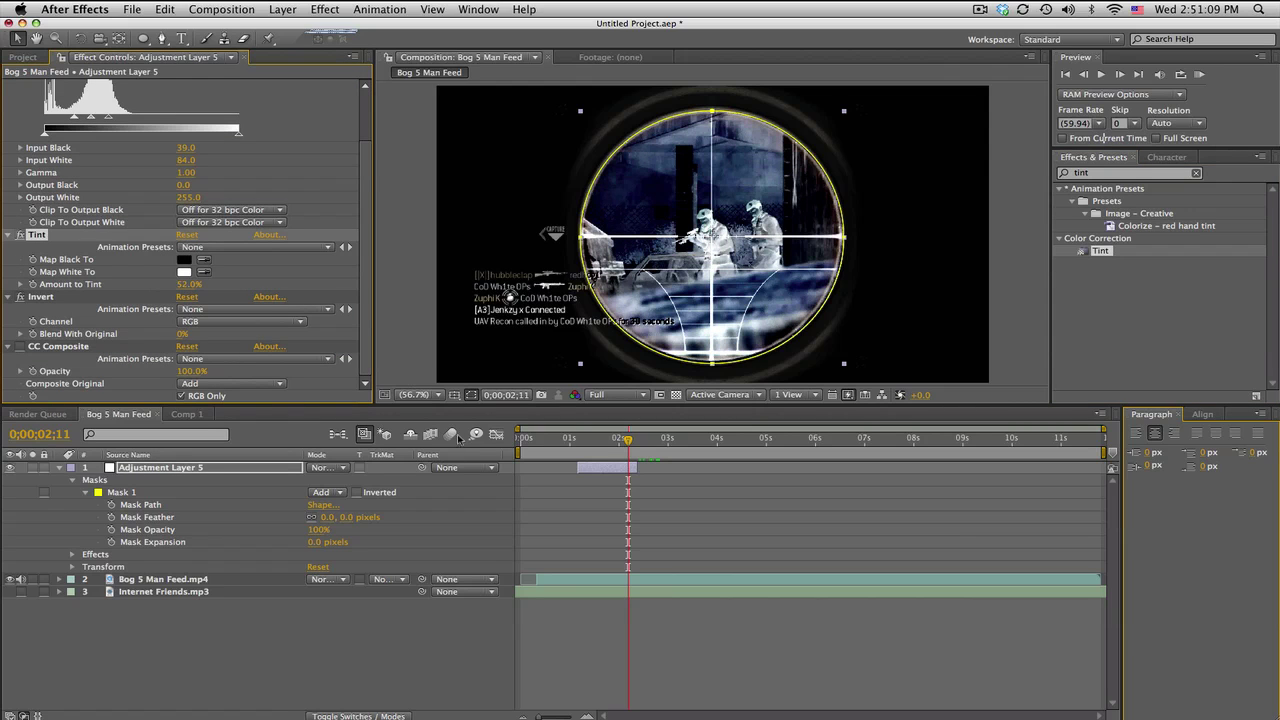
left_click_drag(577, 440, 633, 441)
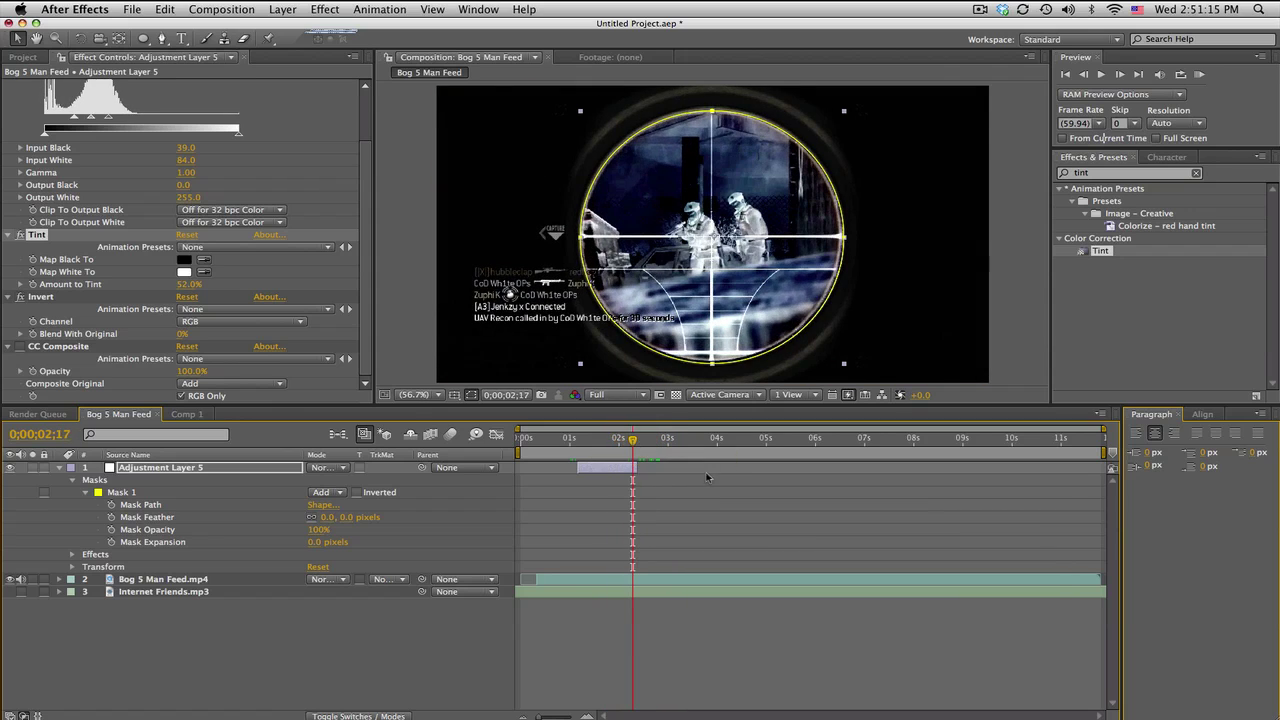
left_click(706, 476)
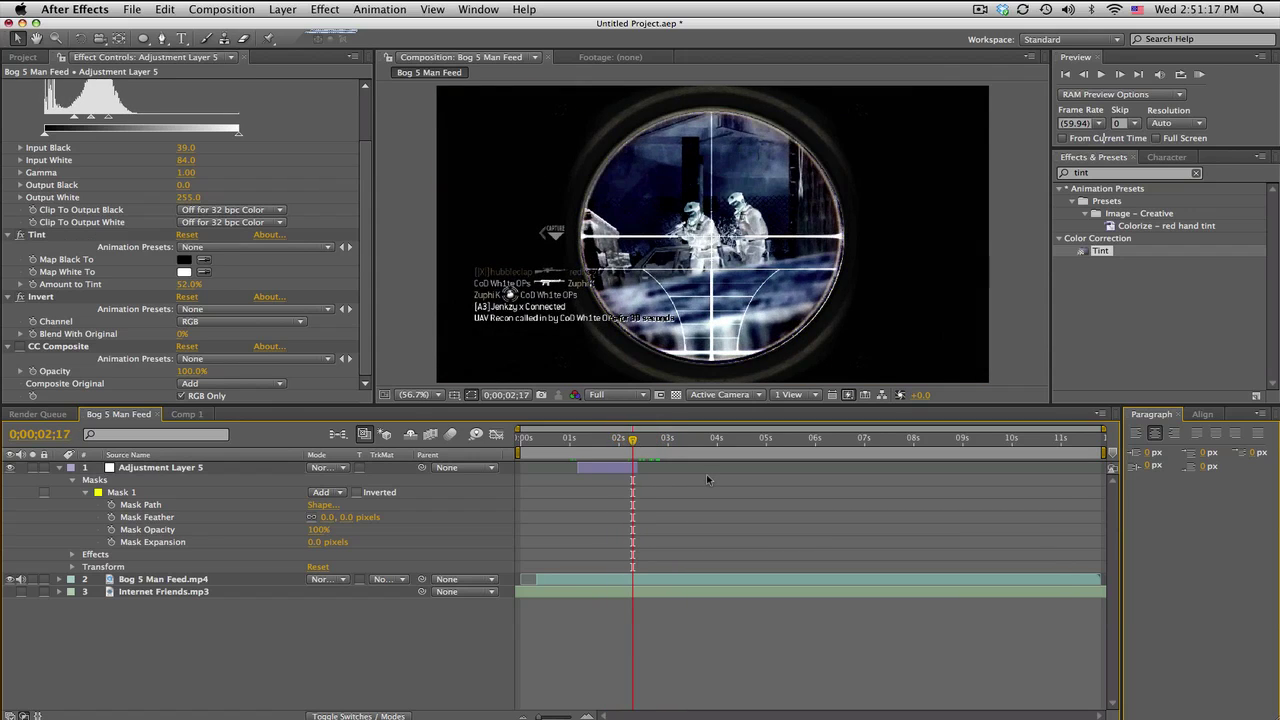
left_click_drag(564, 440, 646, 440)
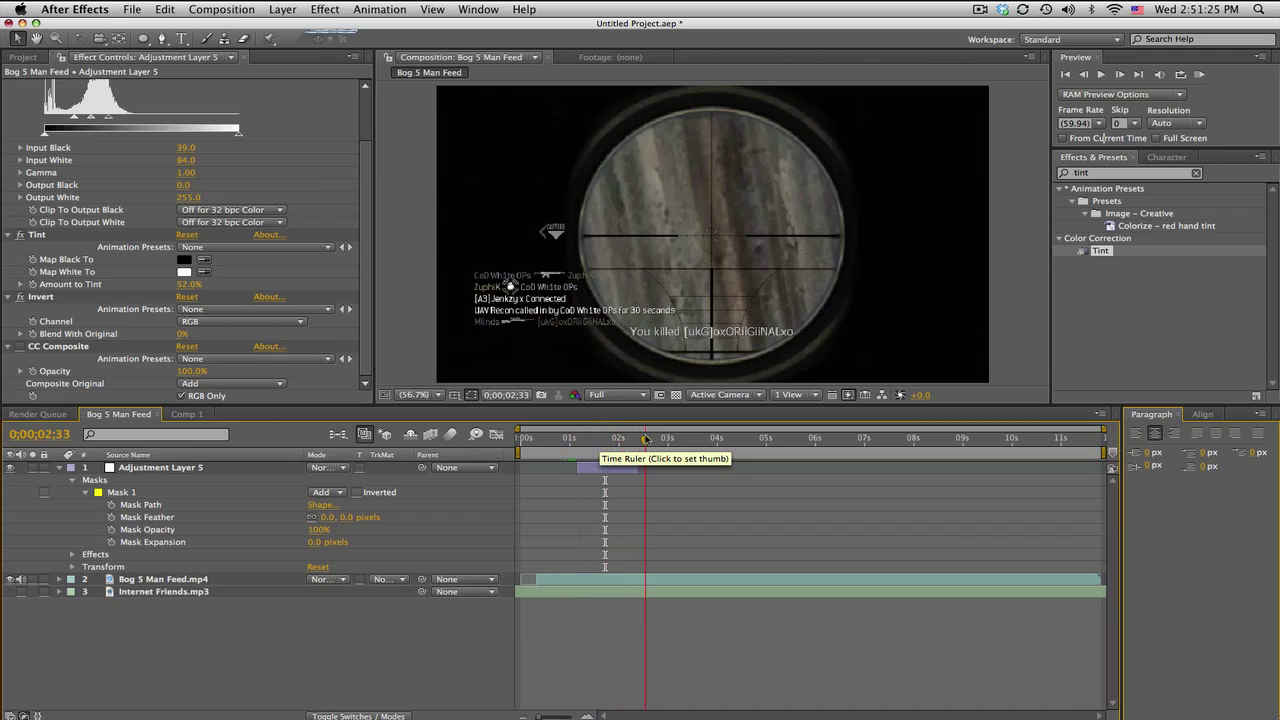